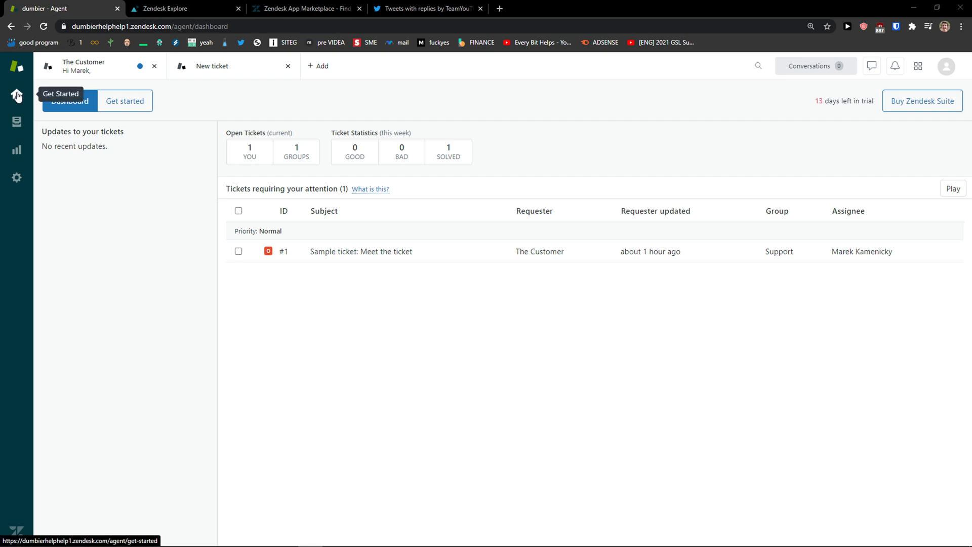
Browse the Views and Admin sections, then open the Get started guide for connecting with customers.
click(16, 96)
click(53, 104)
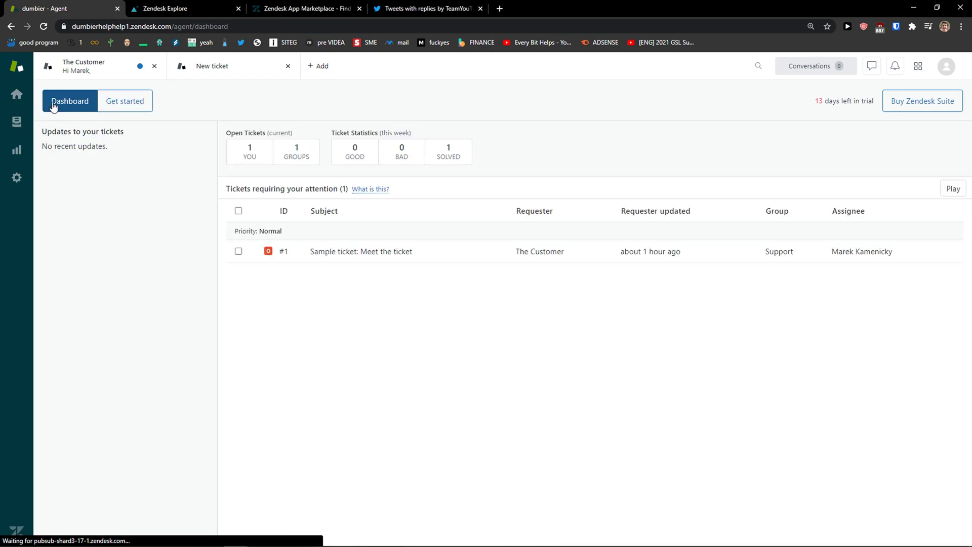
click(17, 121)
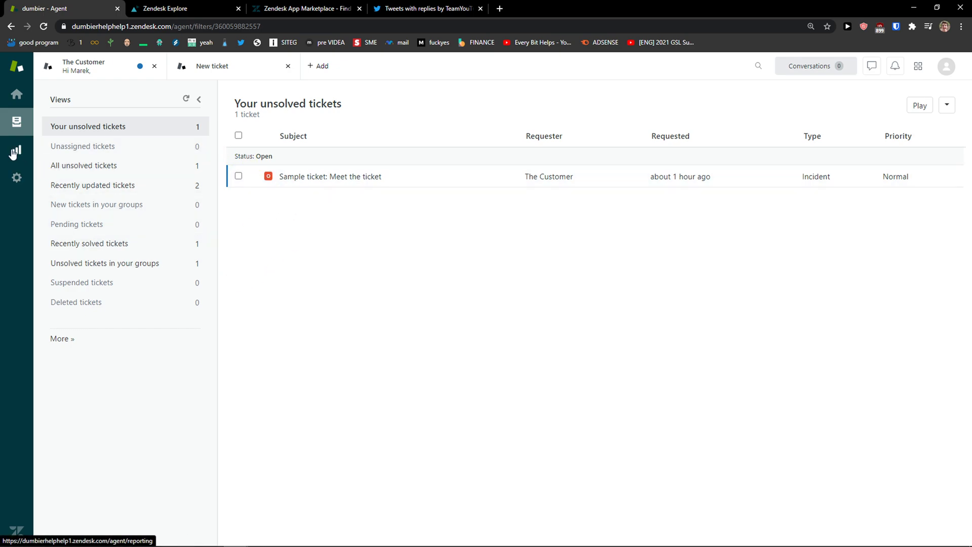
click(17, 177)
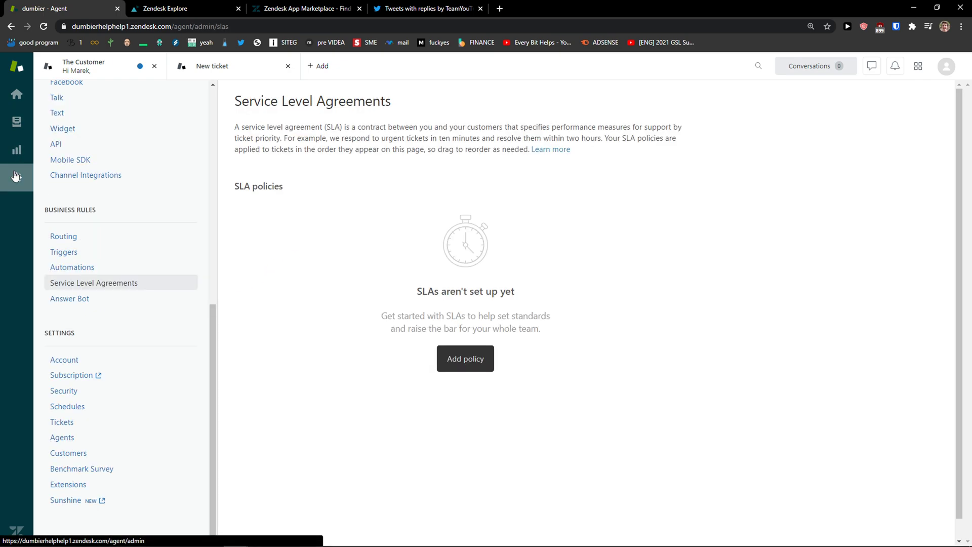
scroll(108, 215, up, 6)
scroll(108, 216, up, 3)
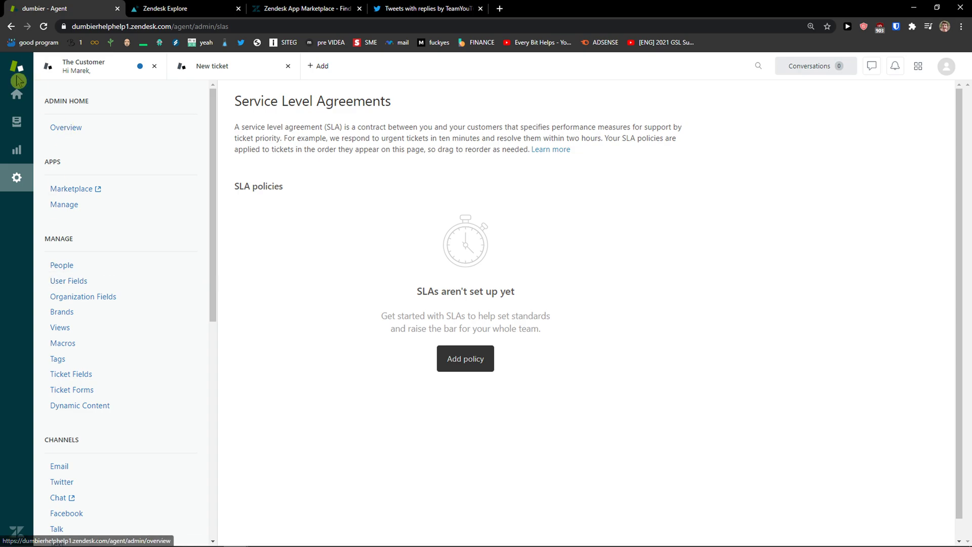
click(17, 93)
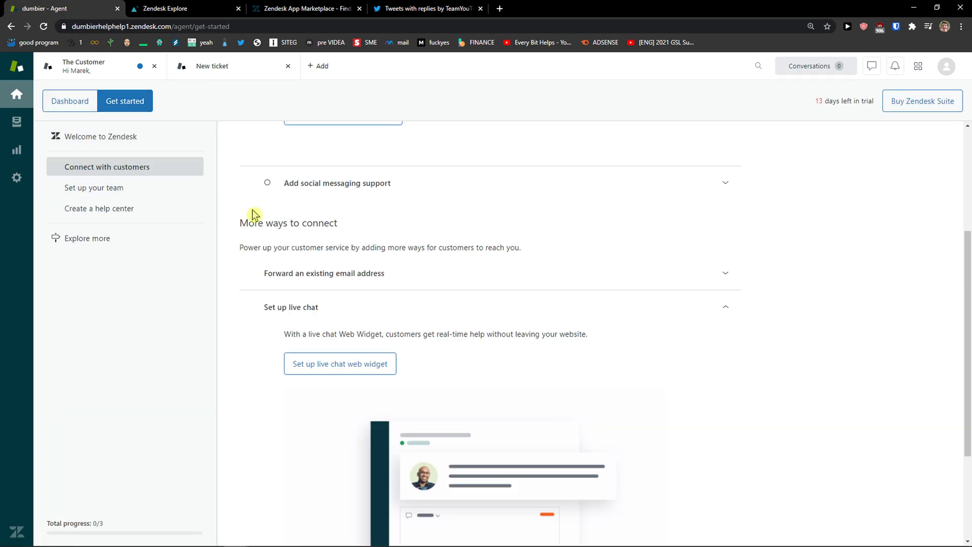
Open Your unsolved tickets and select the 'Sample ticket: Meet the ticket' row.
scroll(256, 216, up, 1)
click(17, 124)
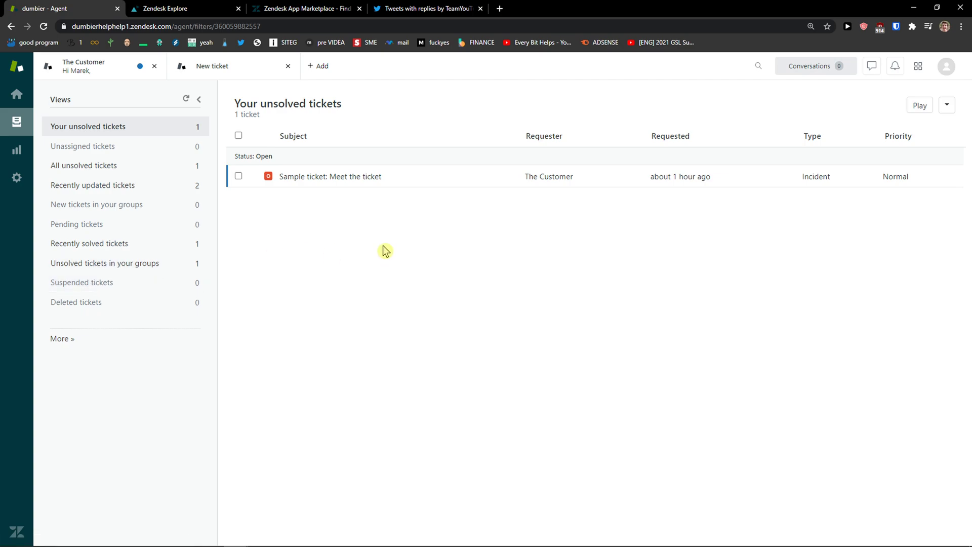
click(199, 65)
click(96, 67)
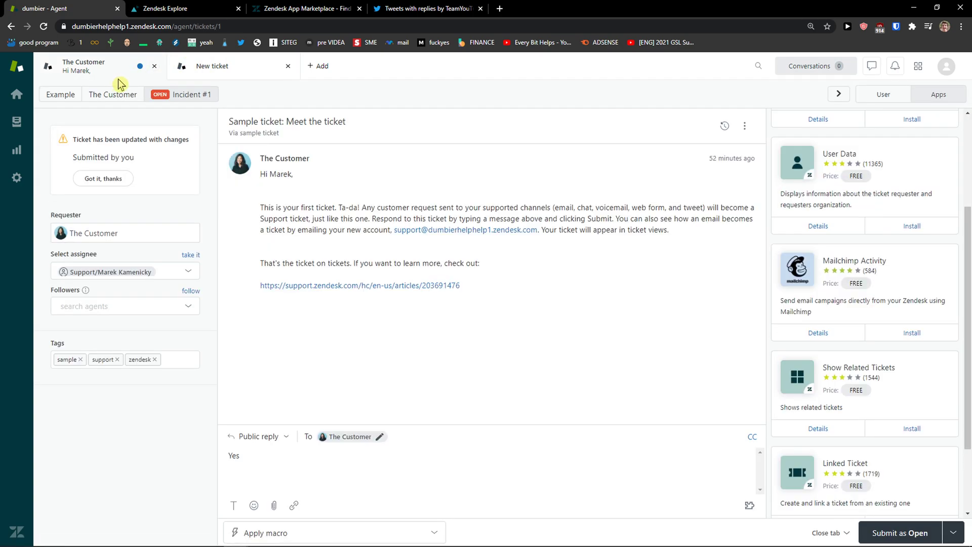
click(201, 76)
click(17, 122)
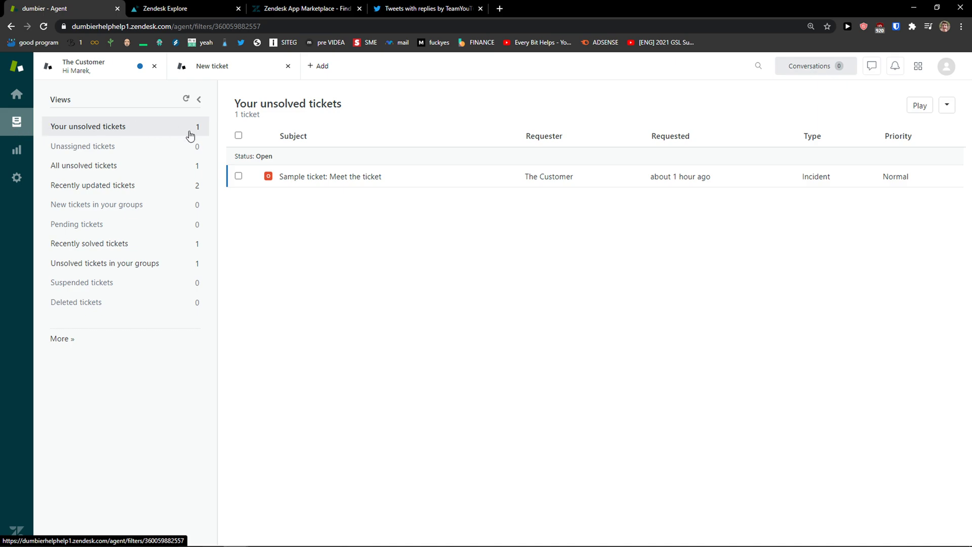
mouse_move(306, 181)
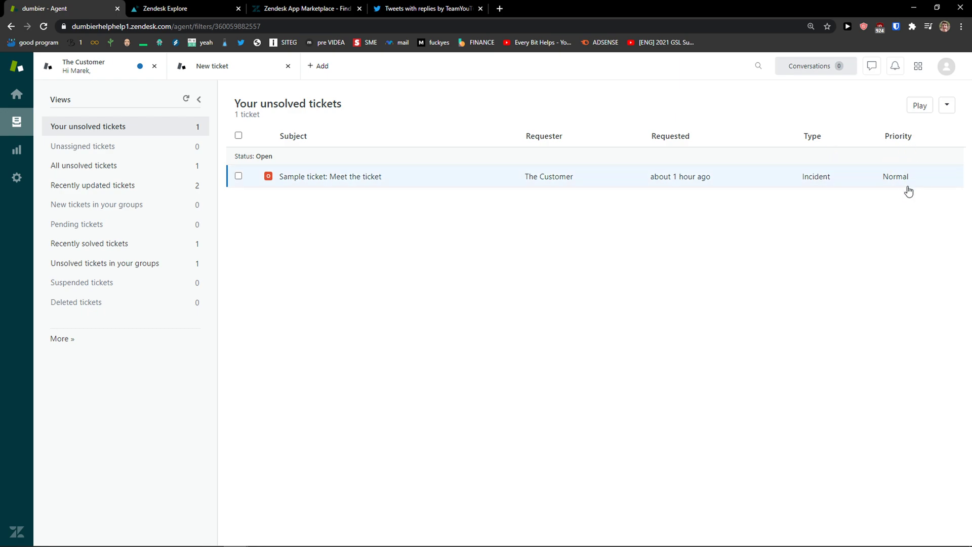
click(275, 179)
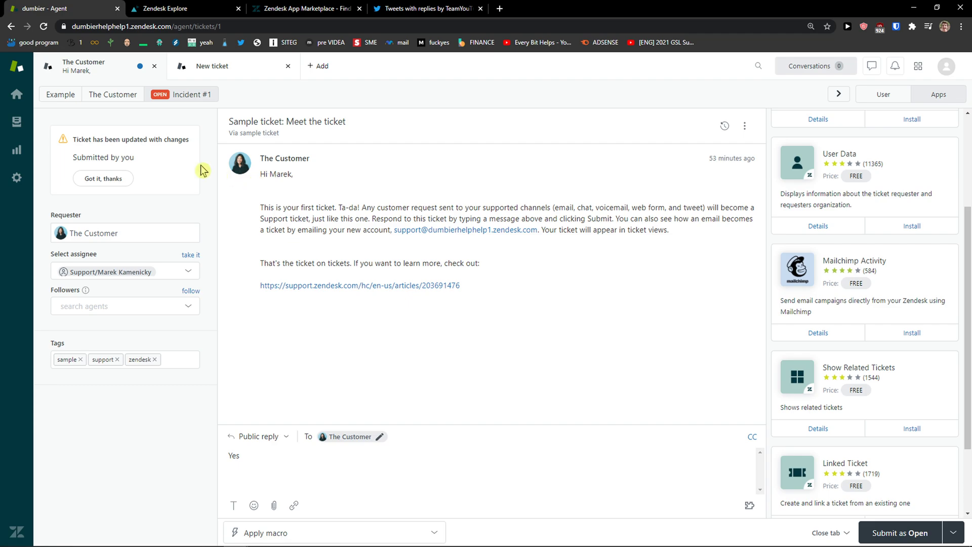
click(63, 98)
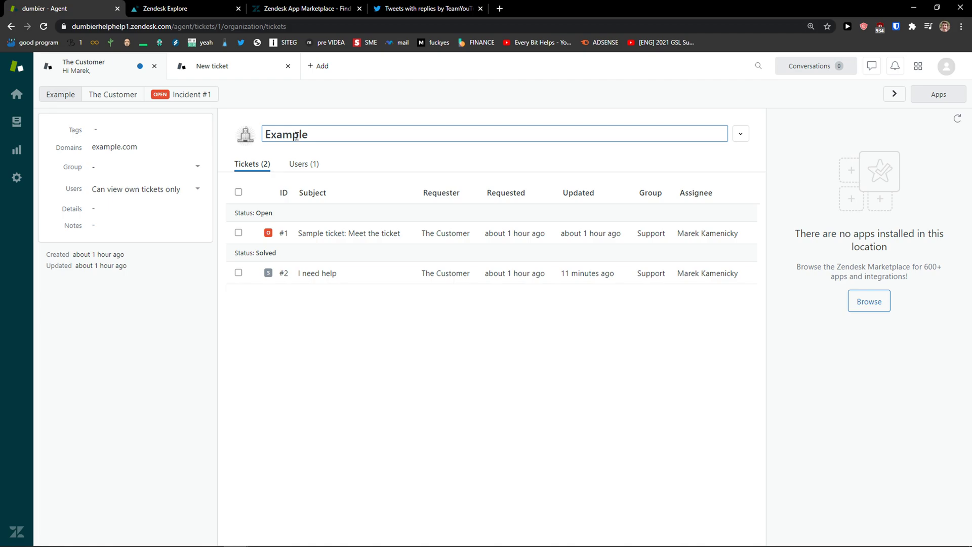
click(134, 102)
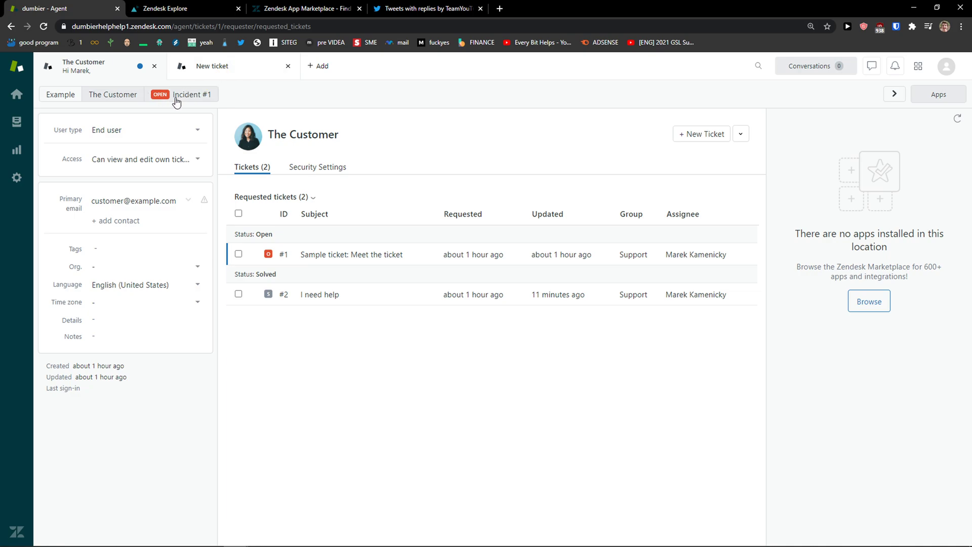
click(176, 98)
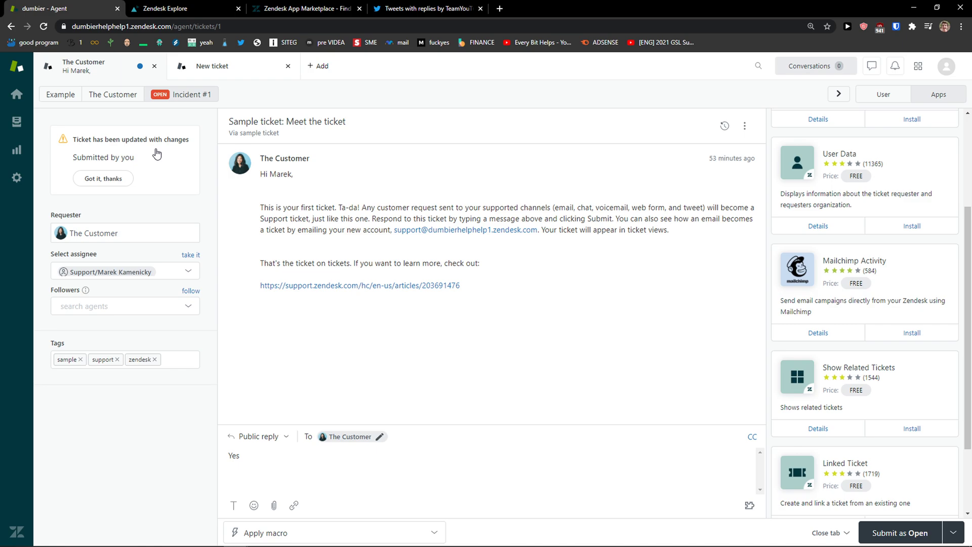
Dismiss the ticket-updated notice and look over the Requester and Assignee options, leaving them unchanged.
click(113, 182)
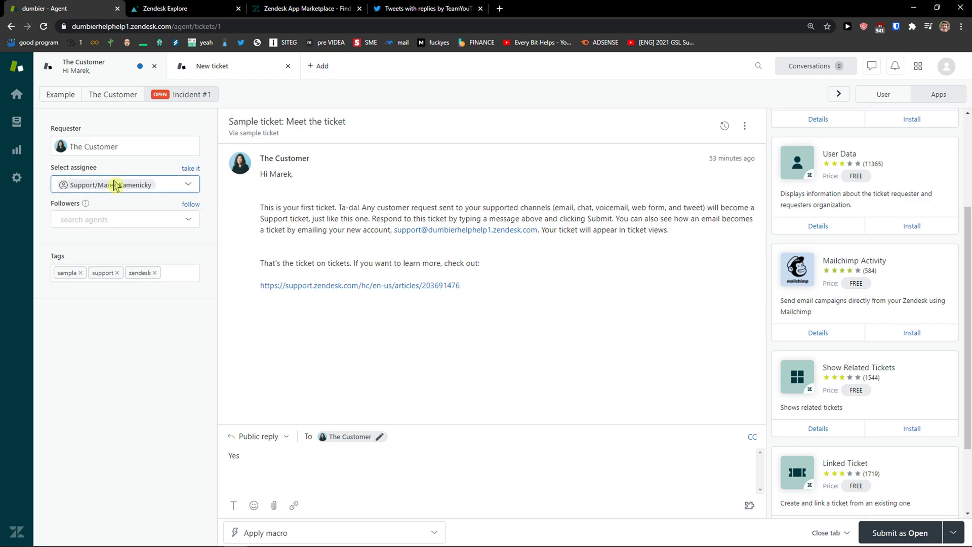
click(130, 147)
click(123, 226)
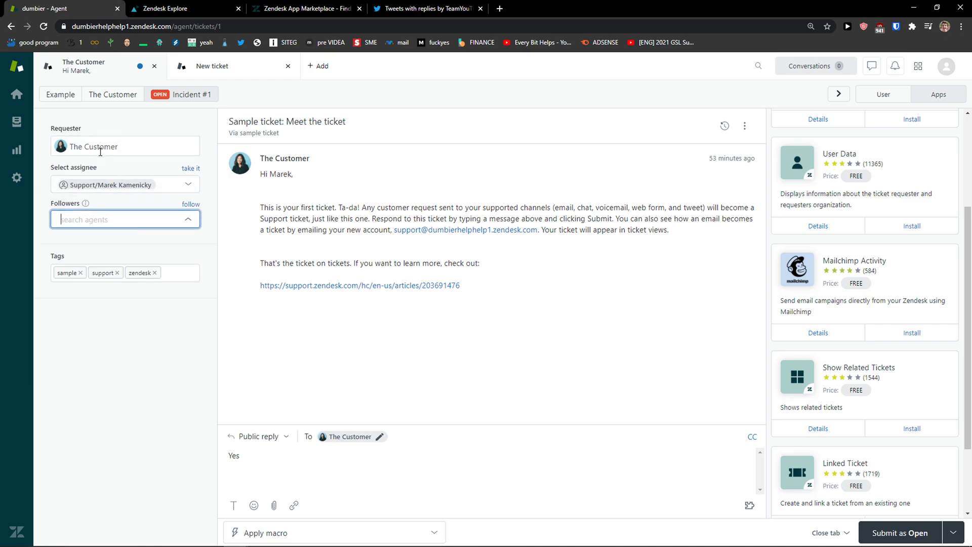
click(177, 185)
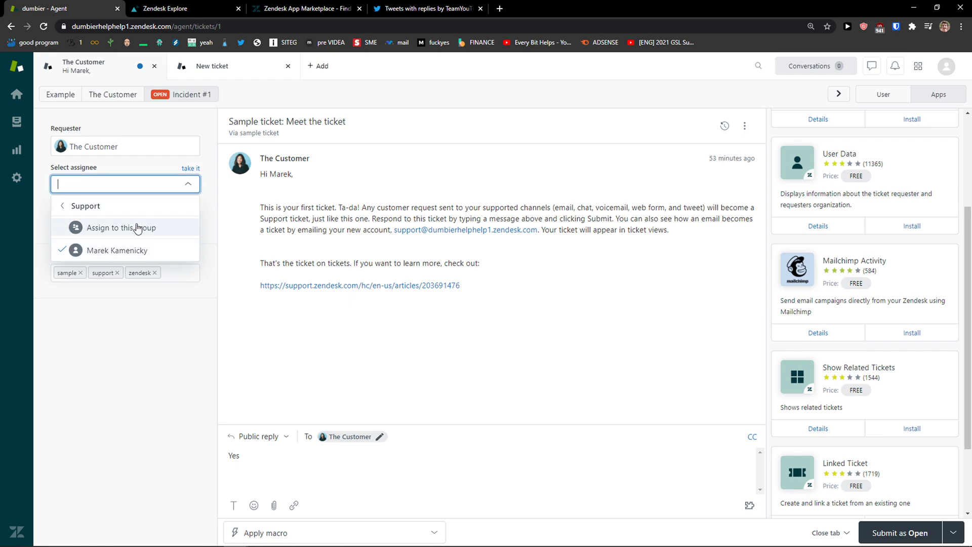
click(138, 305)
Visit the Followers and Tags fields, then select the whole ticket subject.
click(138, 218)
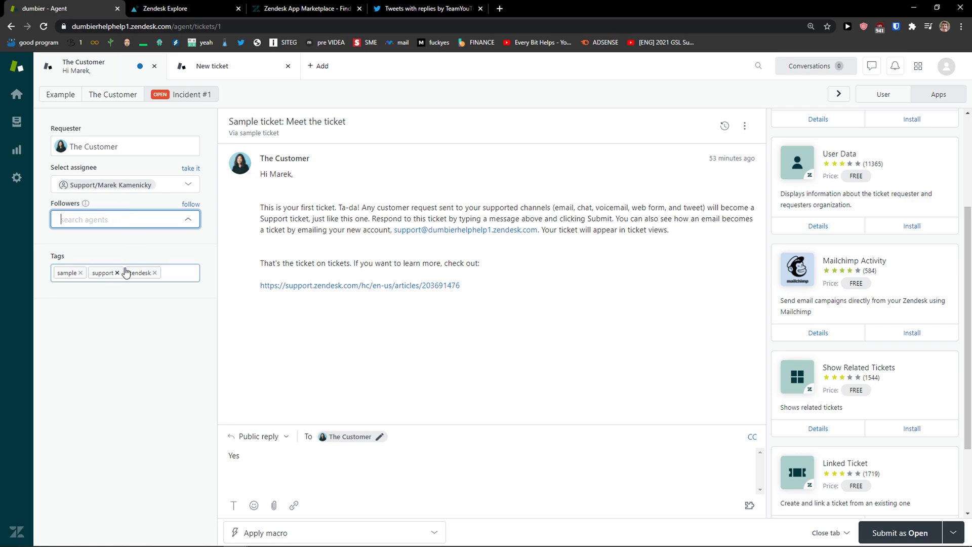
click(178, 276)
click(120, 307)
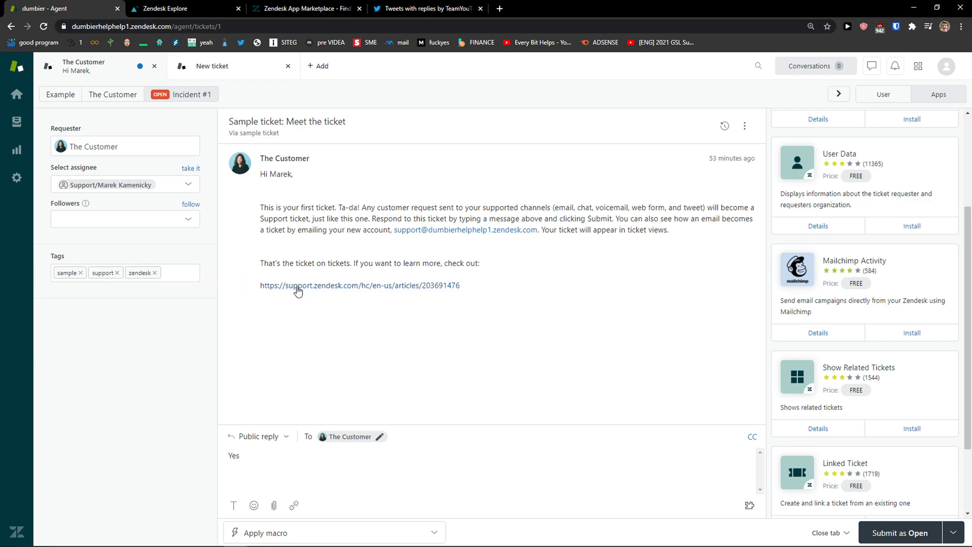
drag(238, 123, 358, 127)
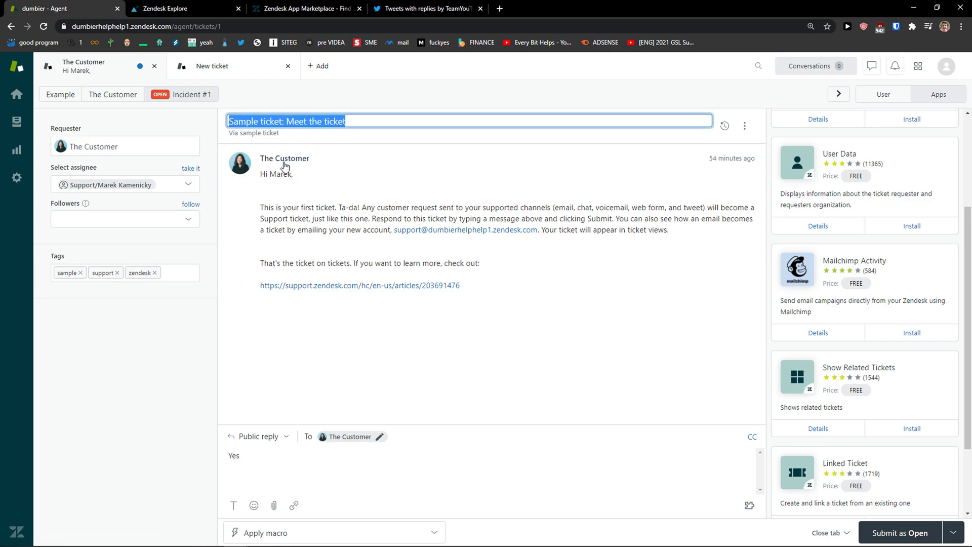
Rewrite the public reply draft from 'Yes' to 'Hi there, I completely understand', keeping it public.
click(279, 451)
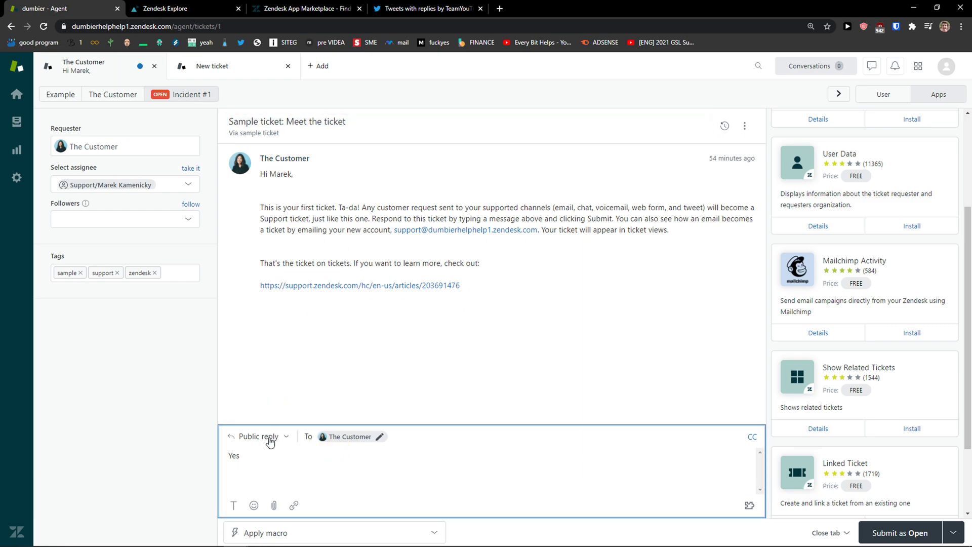
click(292, 439)
key(Escape)
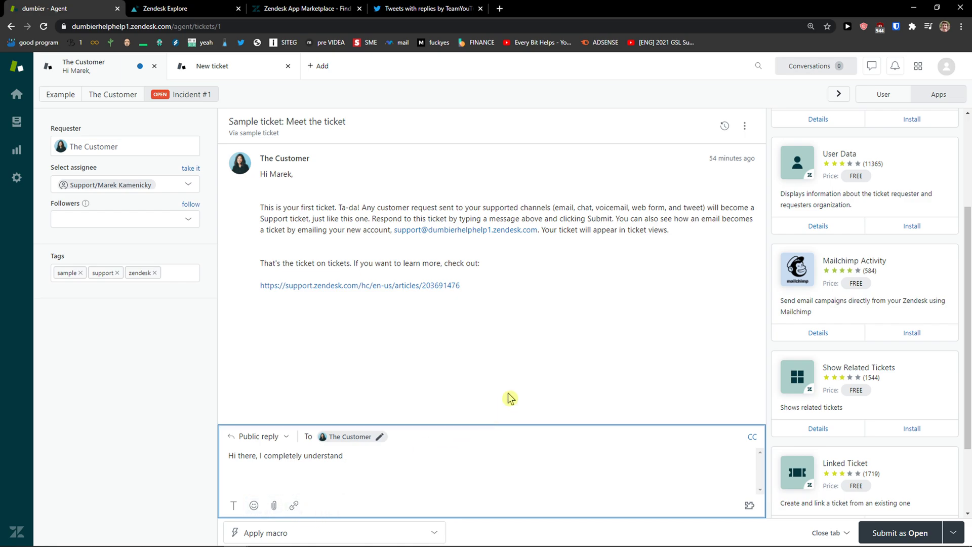
Show the requester's details and interactions, and check the ticket options menu without changing anything.
scroll(798, 192, up, 3)
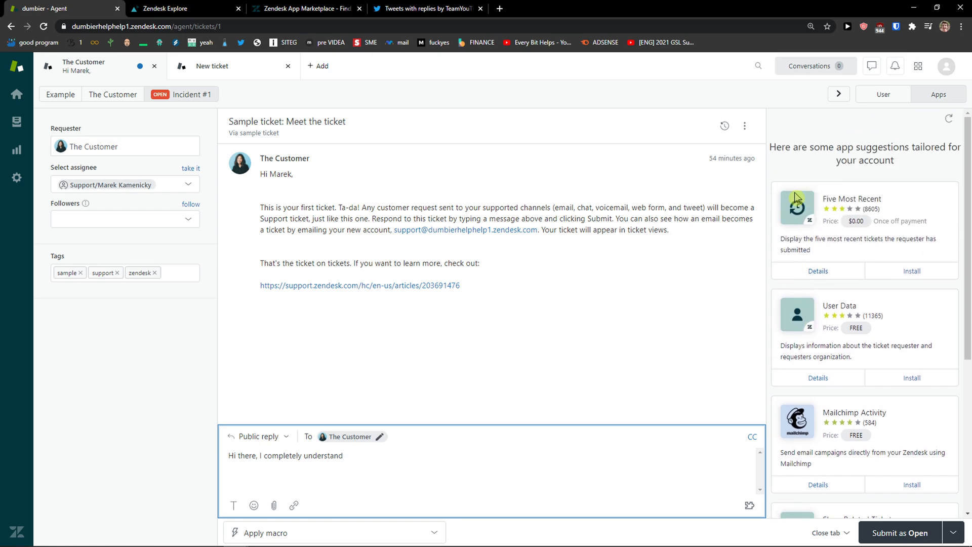
click(883, 95)
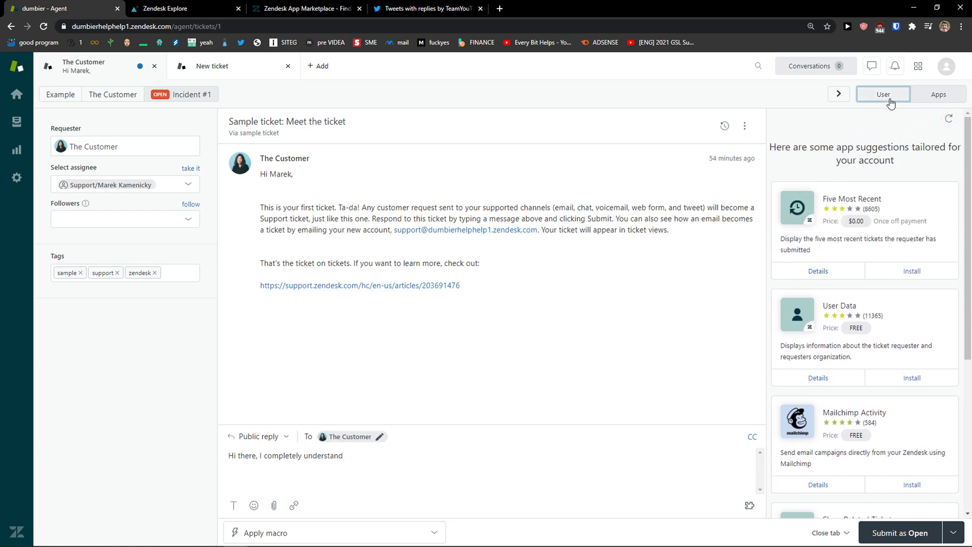
click(744, 127)
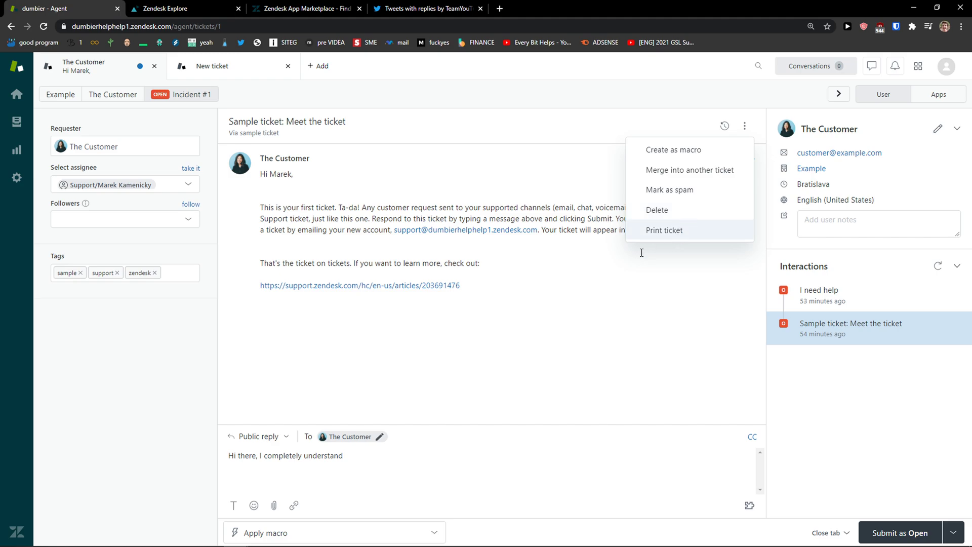
click(470, 316)
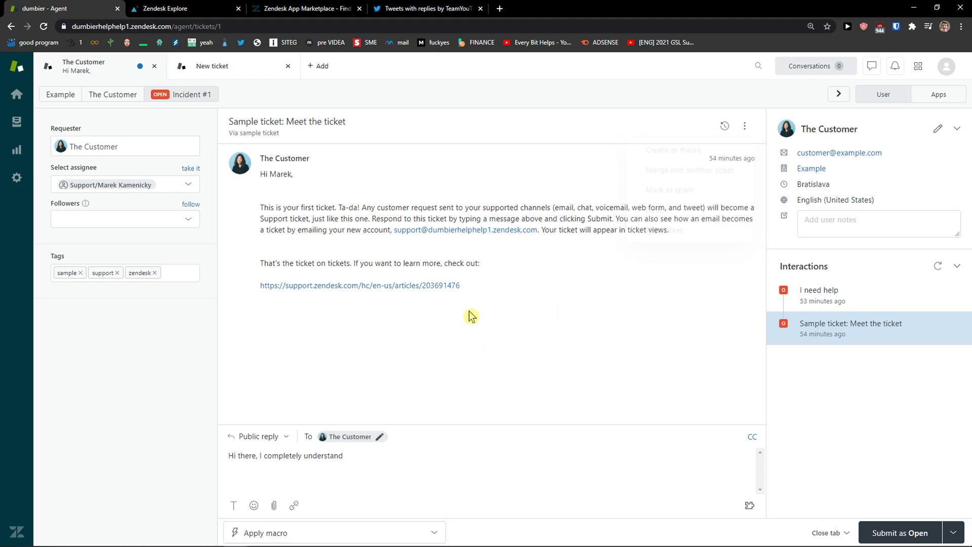
Open the Apply macro list and preview macro descriptions such as Close and redirect to topics.
click(385, 535)
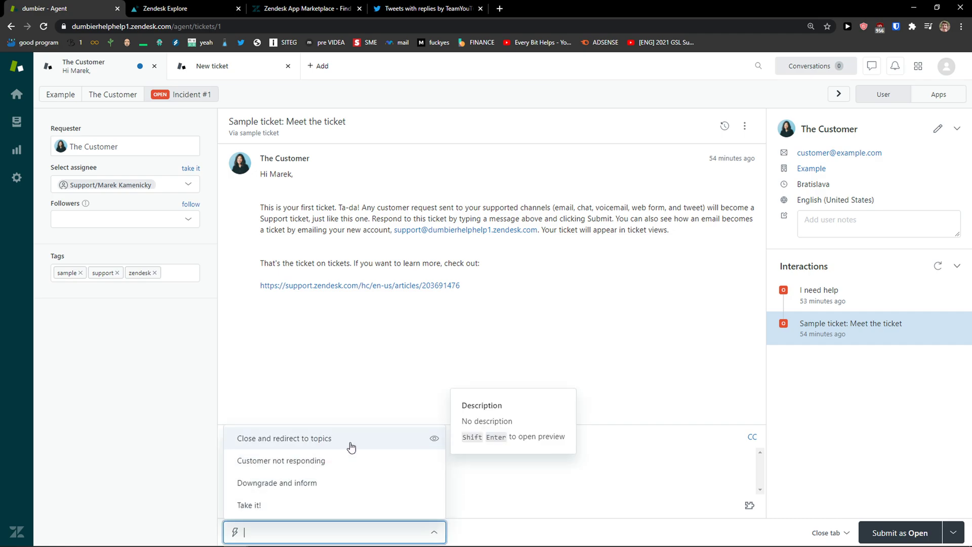
mouse_move(345, 445)
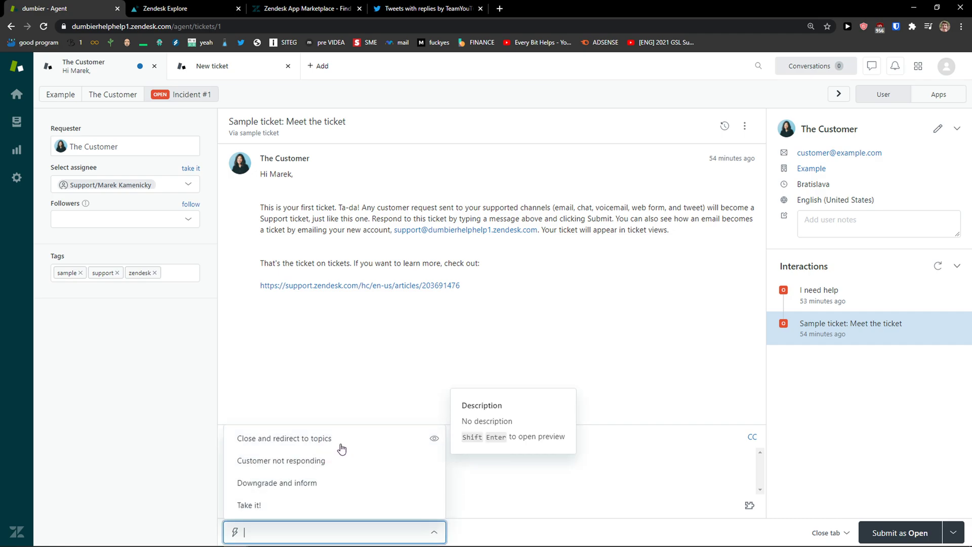
mouse_move(329, 463)
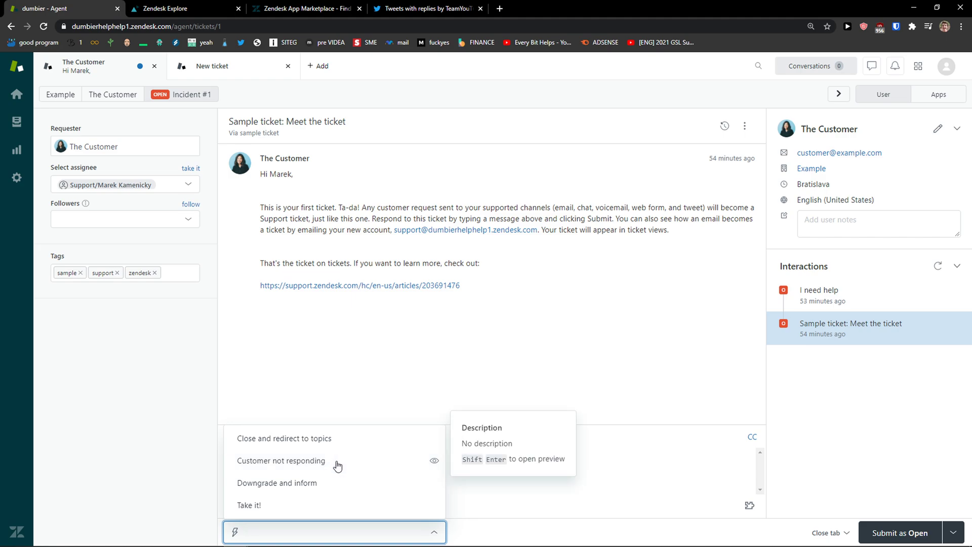
Review the shared Macros page under Admin > Manage, then reopen 'Sample ticket: Meet the ticket'.
click(17, 177)
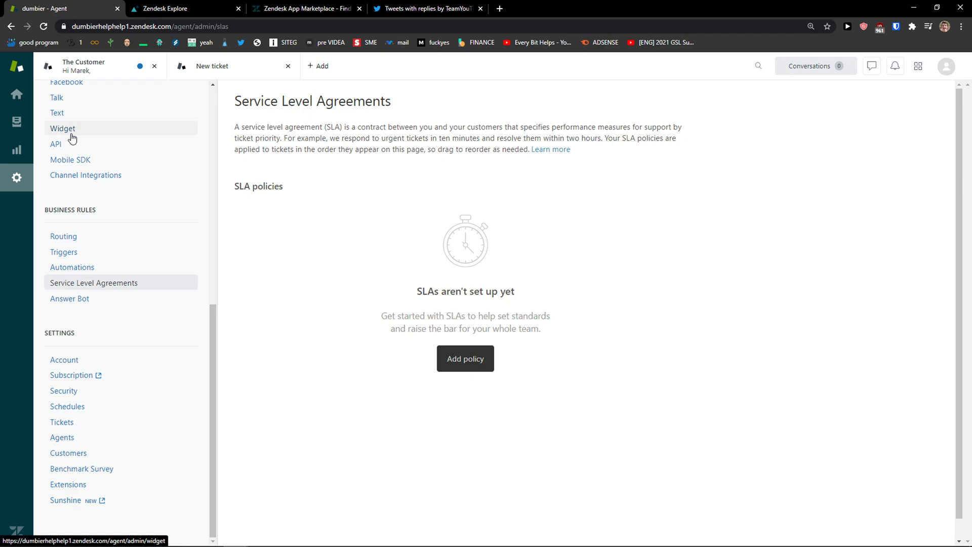
scroll(100, 217, up, 8)
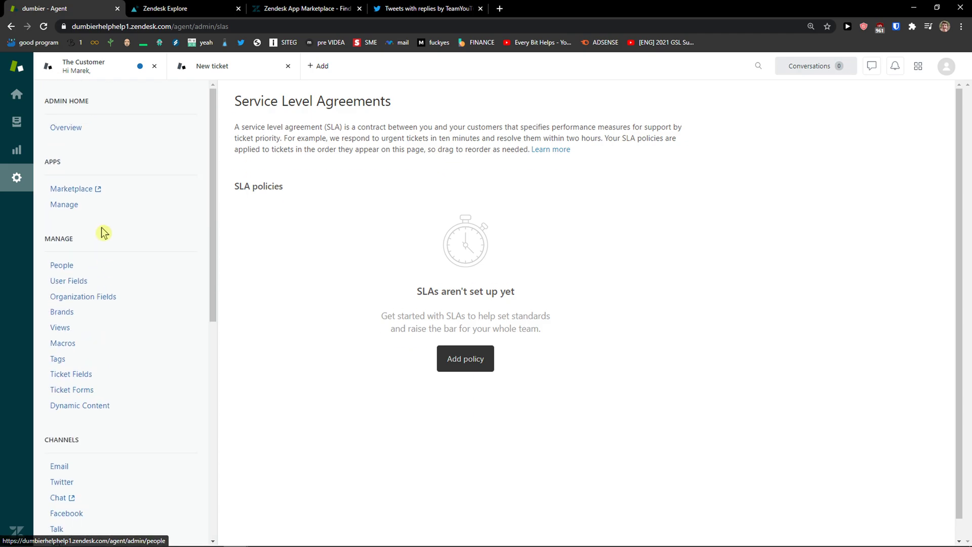
click(72, 343)
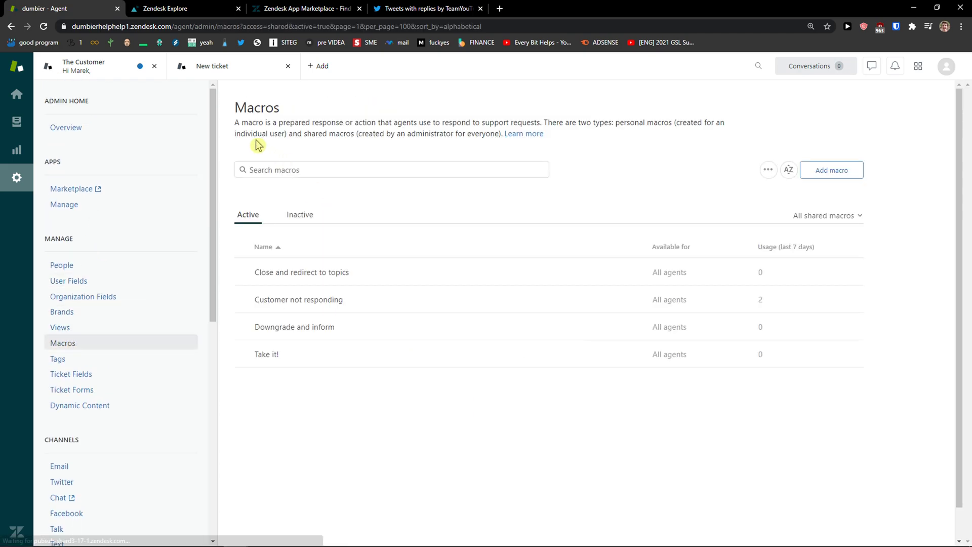
drag(241, 123, 496, 134)
click(17, 122)
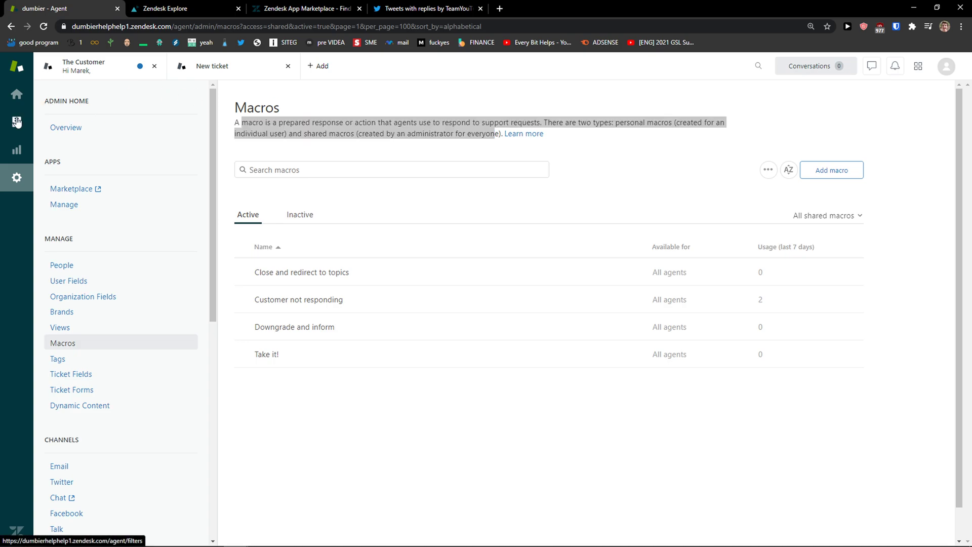
click(306, 177)
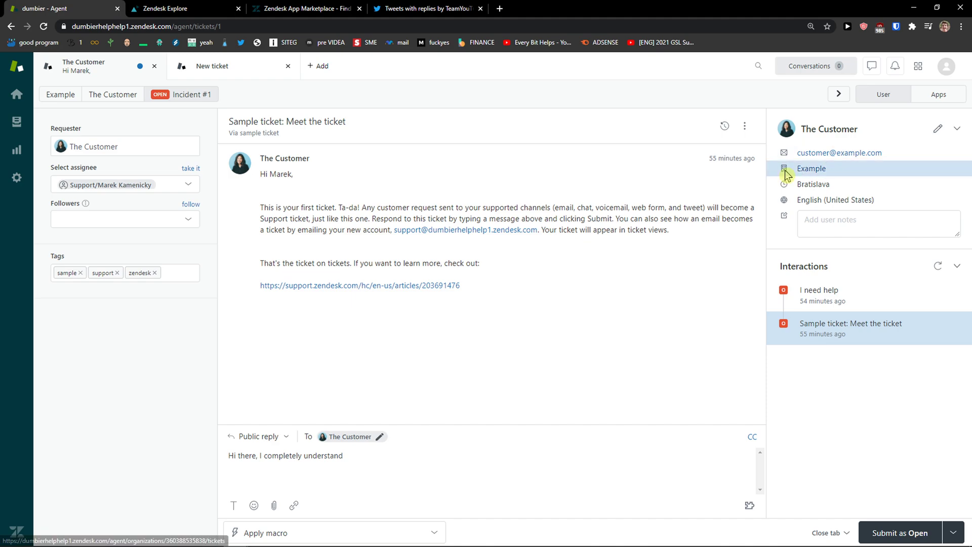
Open the Example organization in its own tab, return to the sample ticket, and start a user note.
click(810, 168)
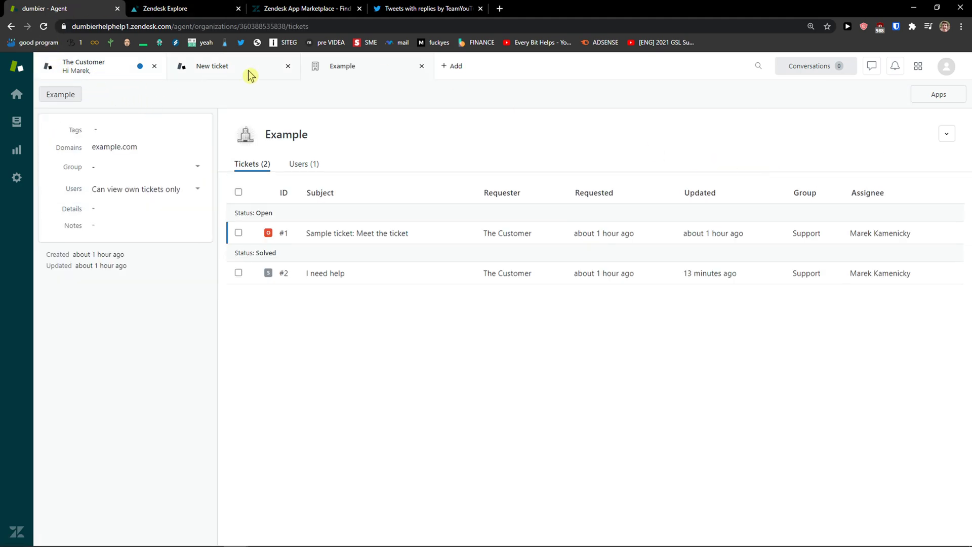
click(121, 70)
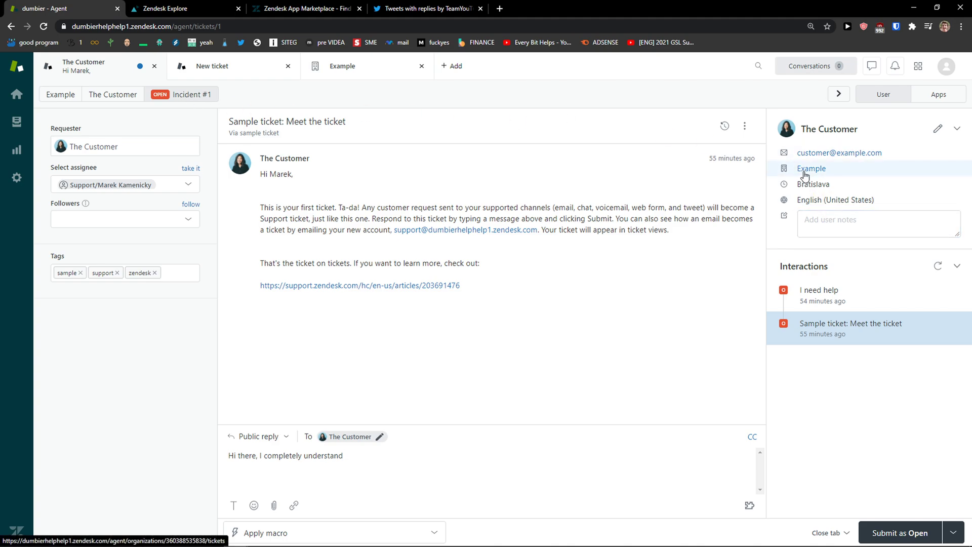
click(828, 227)
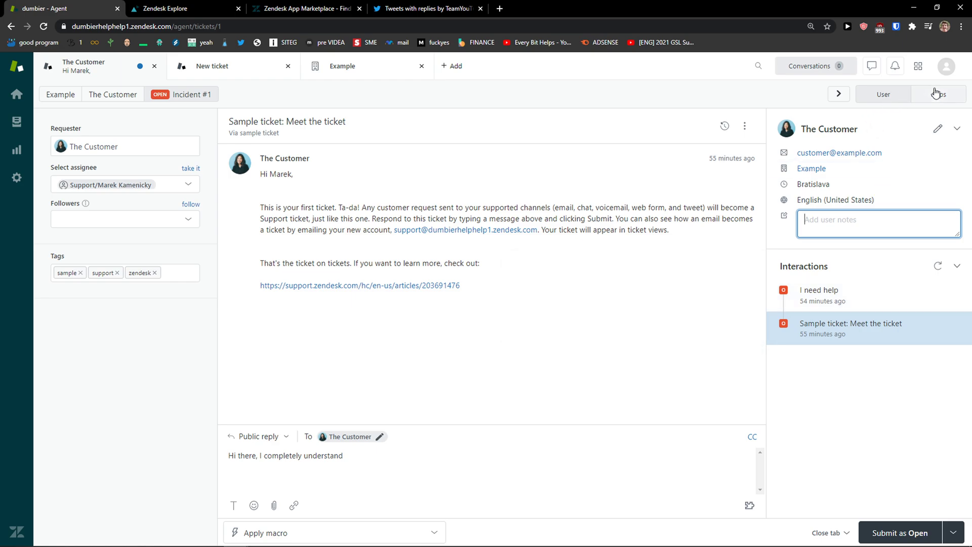
Check the Close tab options and the status menu beside Submit as Open without submitting.
mouse_move(818, 347)
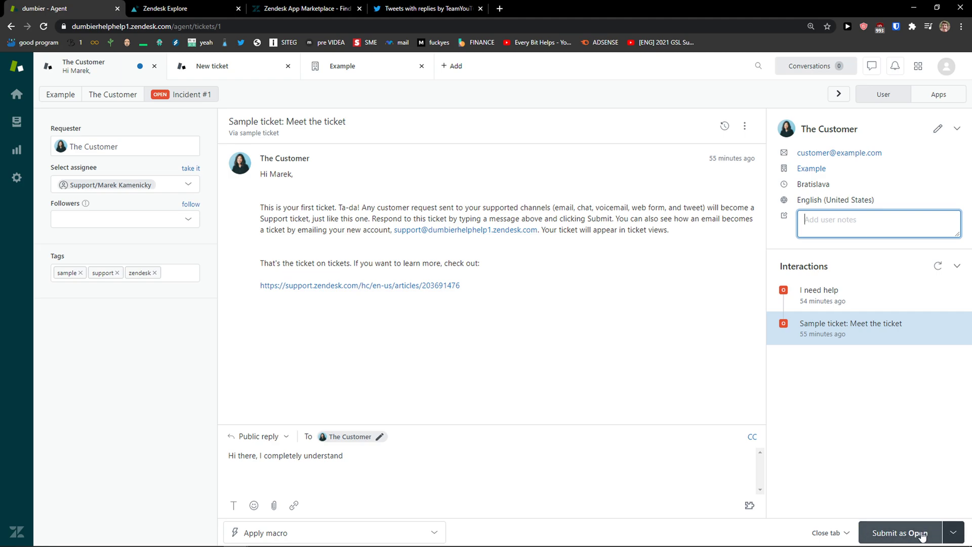
click(837, 536)
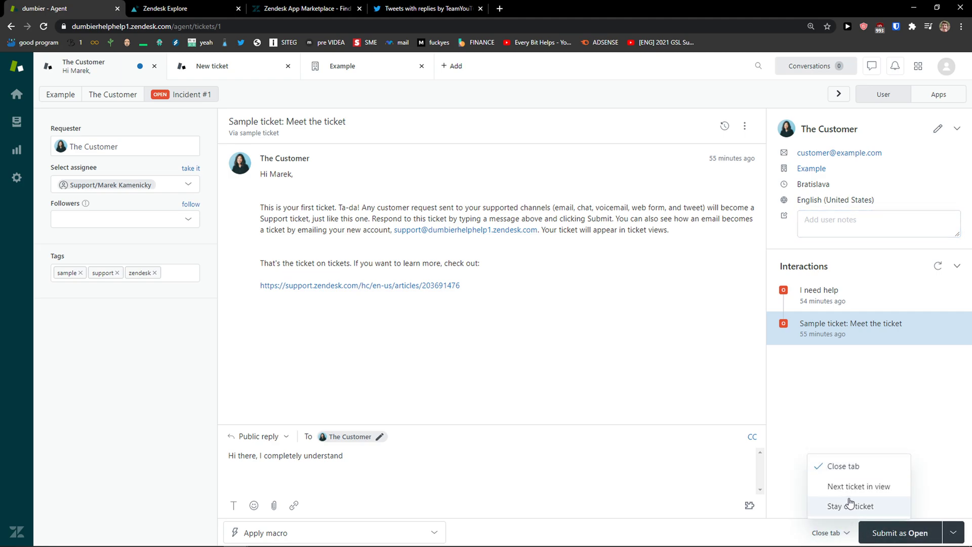
click(952, 531)
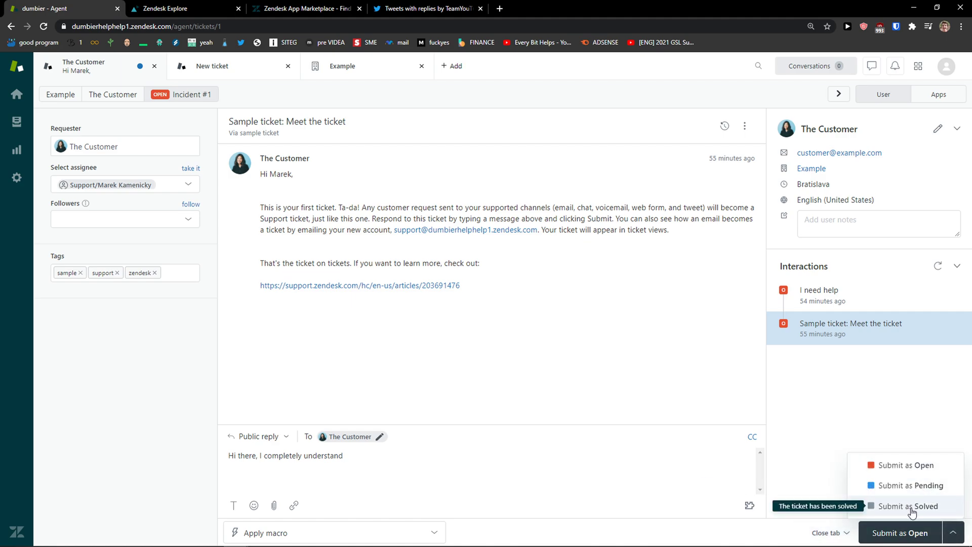
Submit the reply as Pending, then reopen the sample ticket from Your unsolved tickets.
click(926, 485)
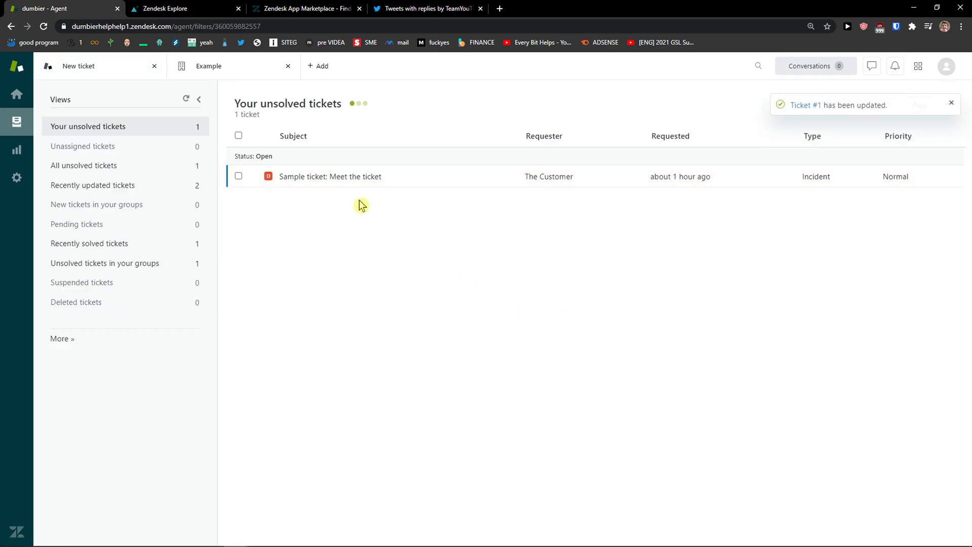
click(156, 146)
click(167, 128)
mouse_move(271, 178)
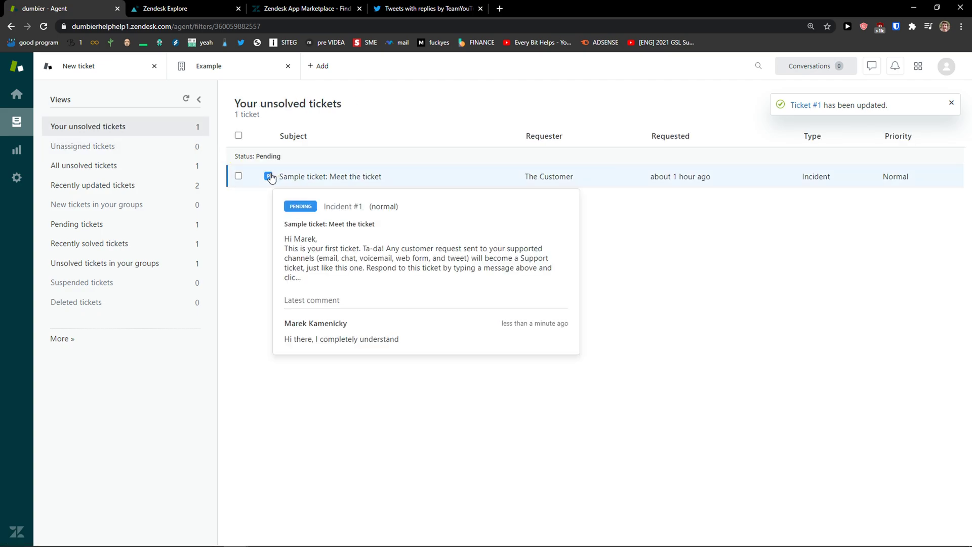
click(289, 178)
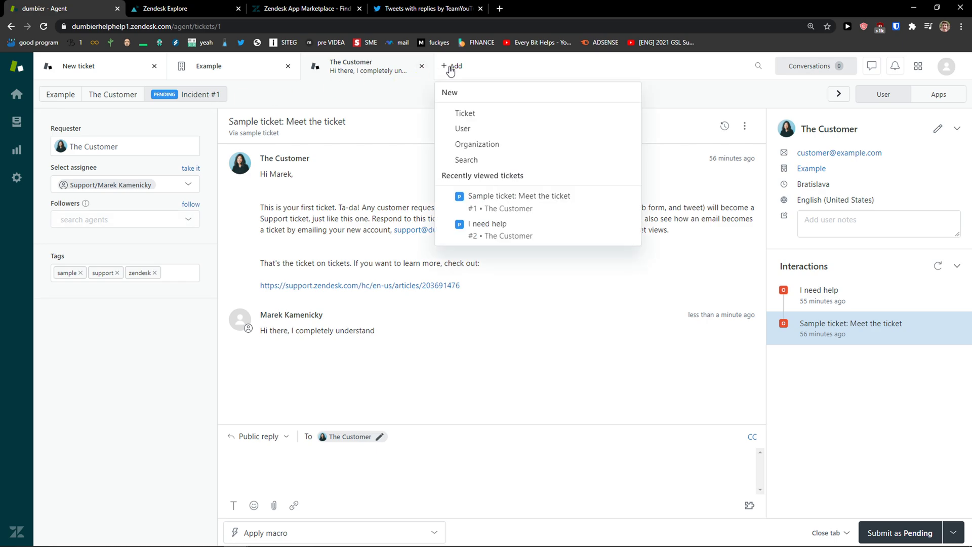
Start two blank new tickets from the + Add menu.
click(450, 70)
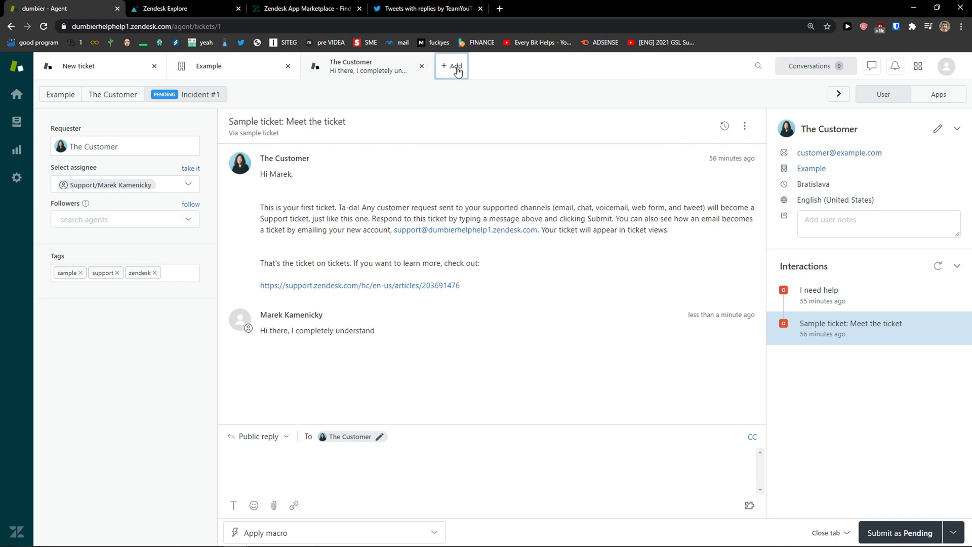
click(457, 70)
click(598, 93)
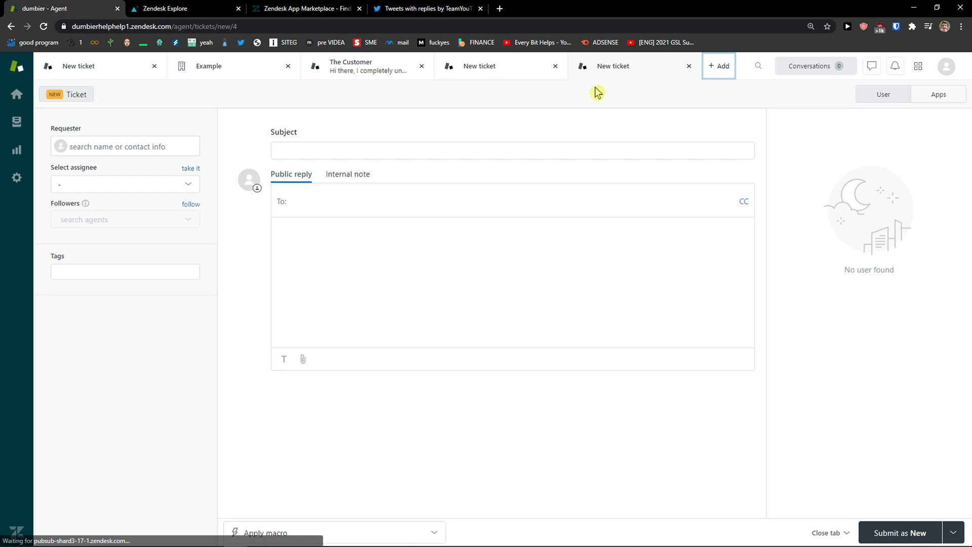
click(713, 72)
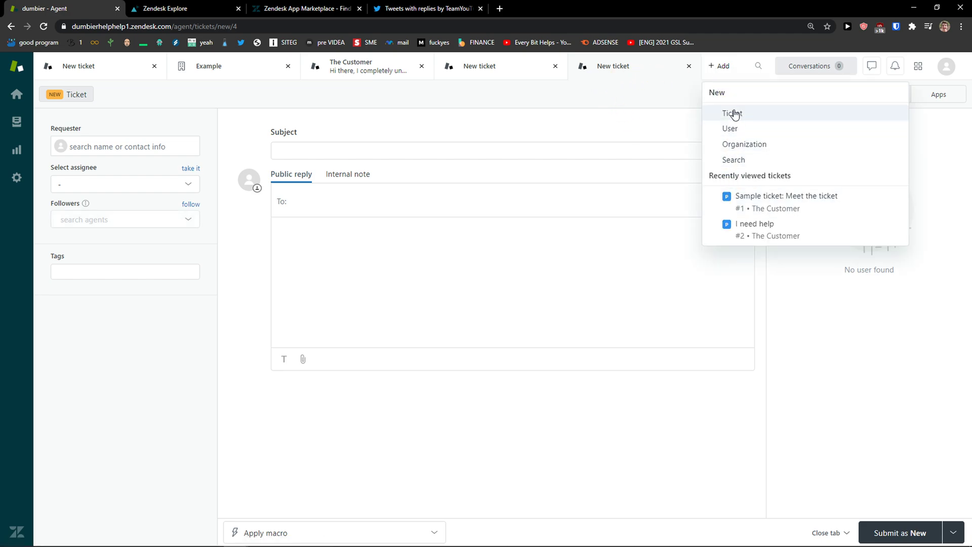
click(470, 63)
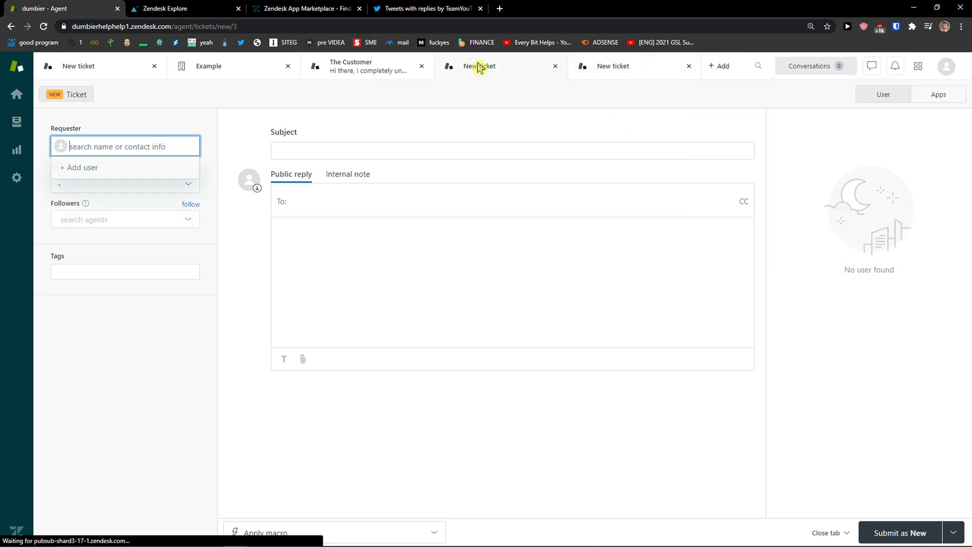
Try the new-user and assignee options on a blank ticket, then close both blank ticket tabs.
click(130, 175)
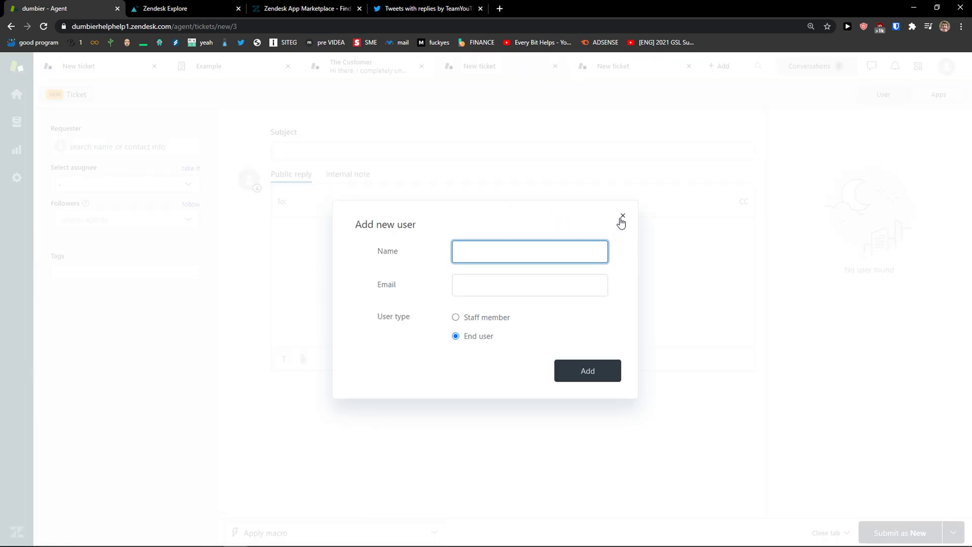
click(622, 217)
click(131, 188)
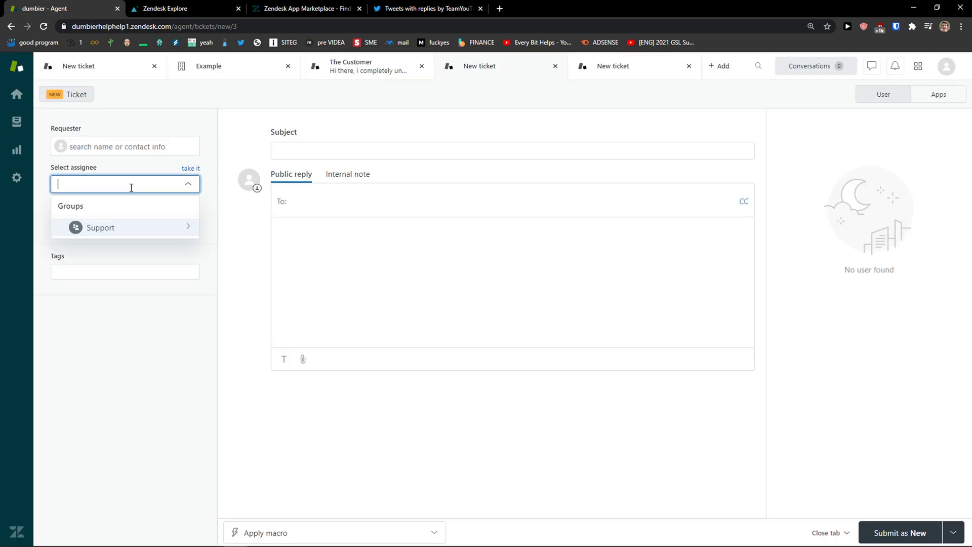
click(120, 253)
click(557, 67)
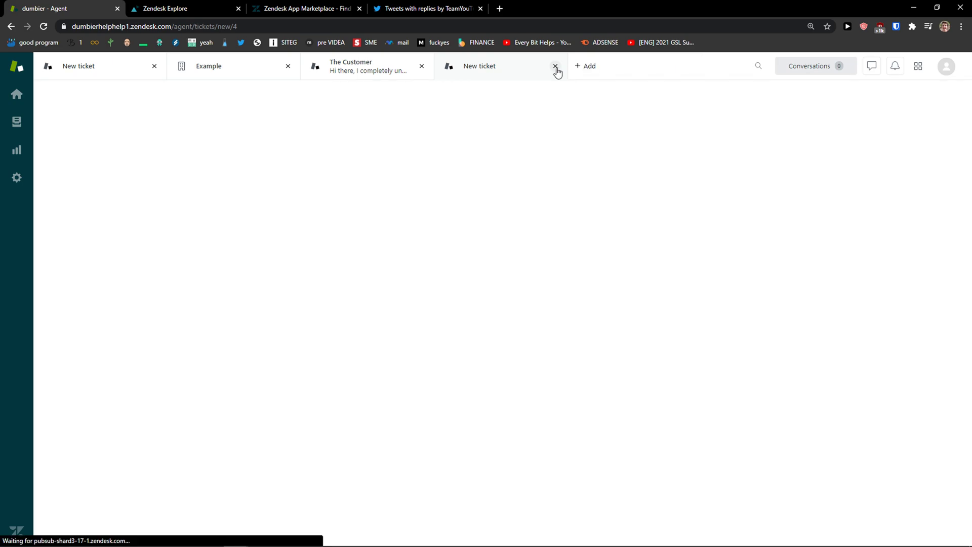
click(556, 67)
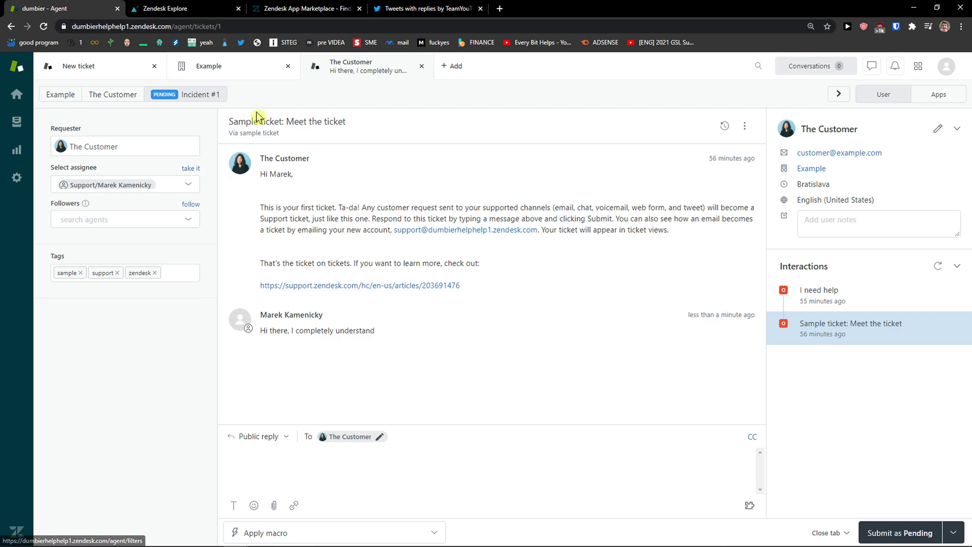
Visit the Get started page, then the People and User Fields admin pages.
click(14, 99)
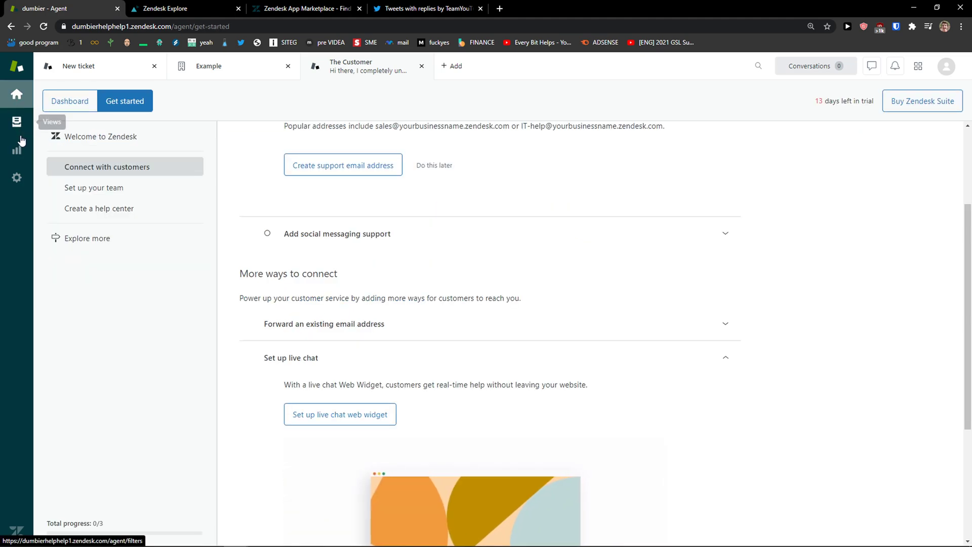
click(18, 176)
scroll(86, 150, up, 5)
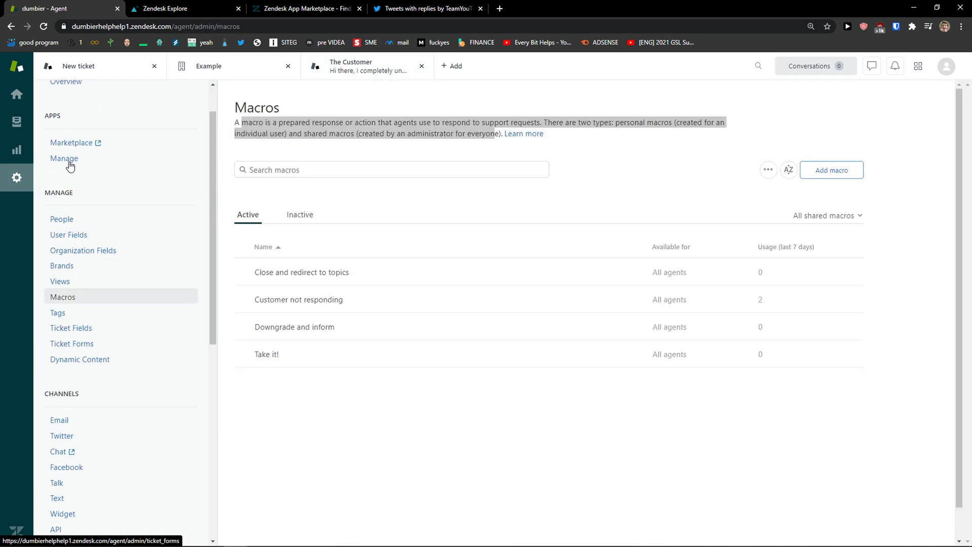
click(62, 265)
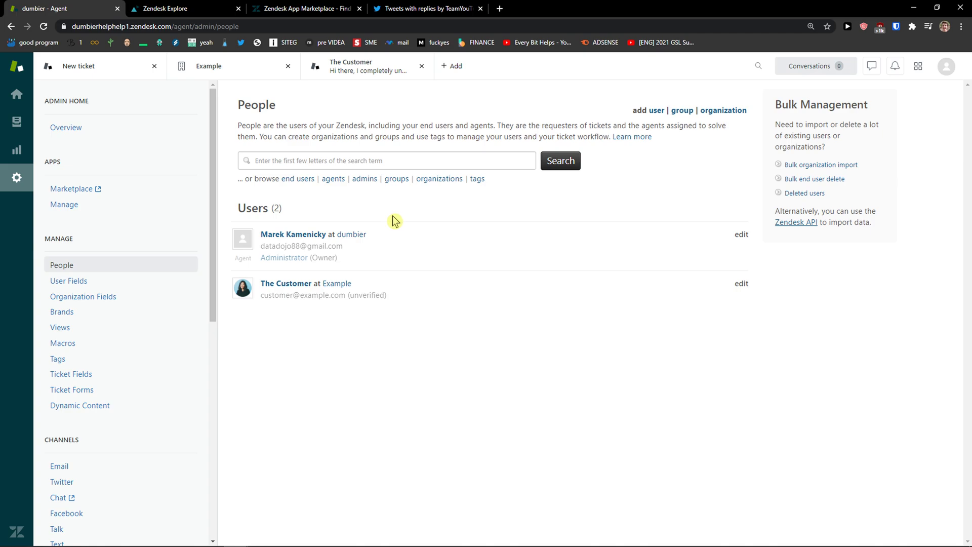
click(92, 281)
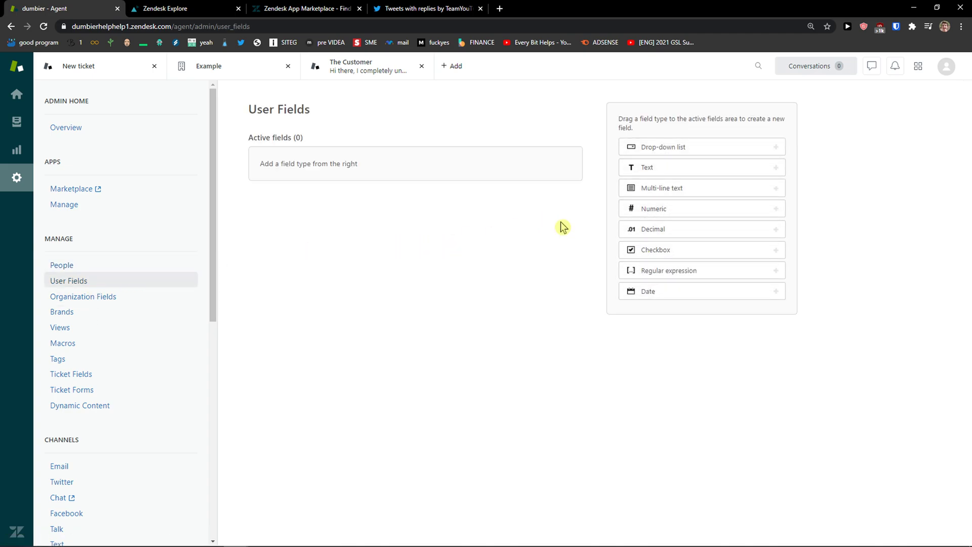
Browse Organization Fields and Brands, then end on the admin Views list of eight shared views.
click(121, 297)
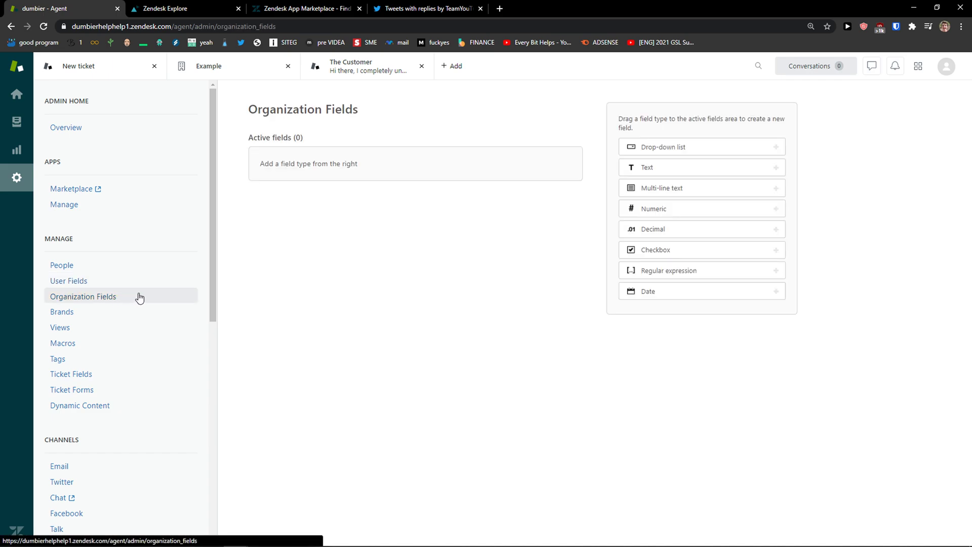
click(92, 314)
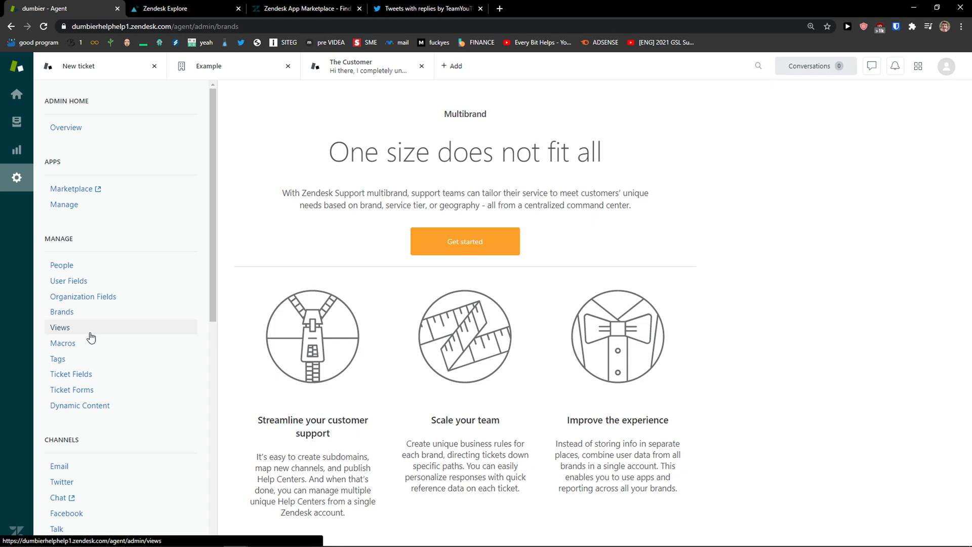
click(90, 333)
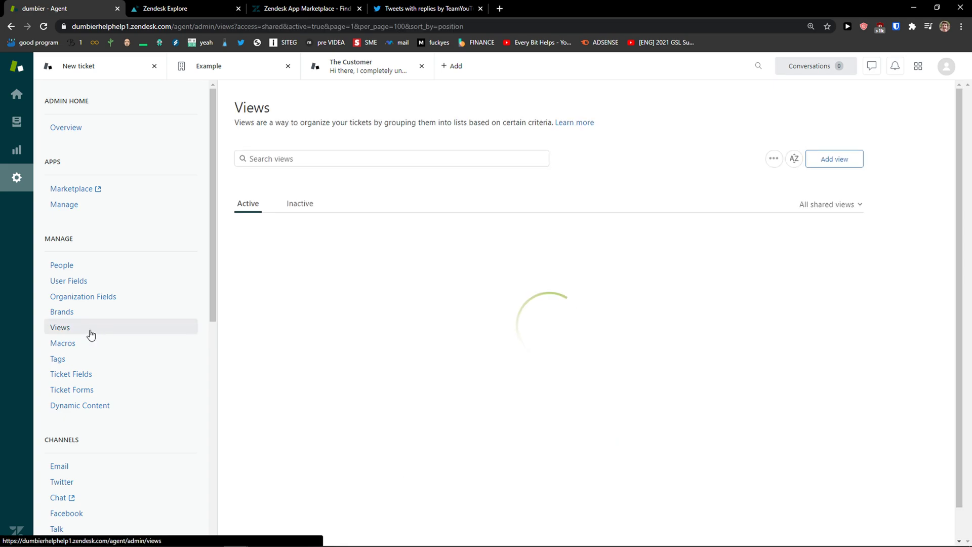
click(17, 121)
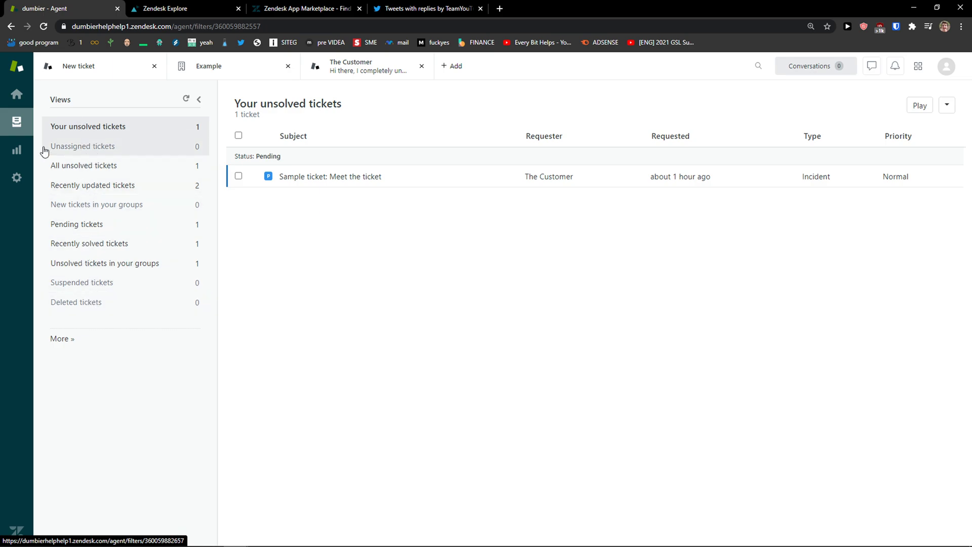
click(17, 177)
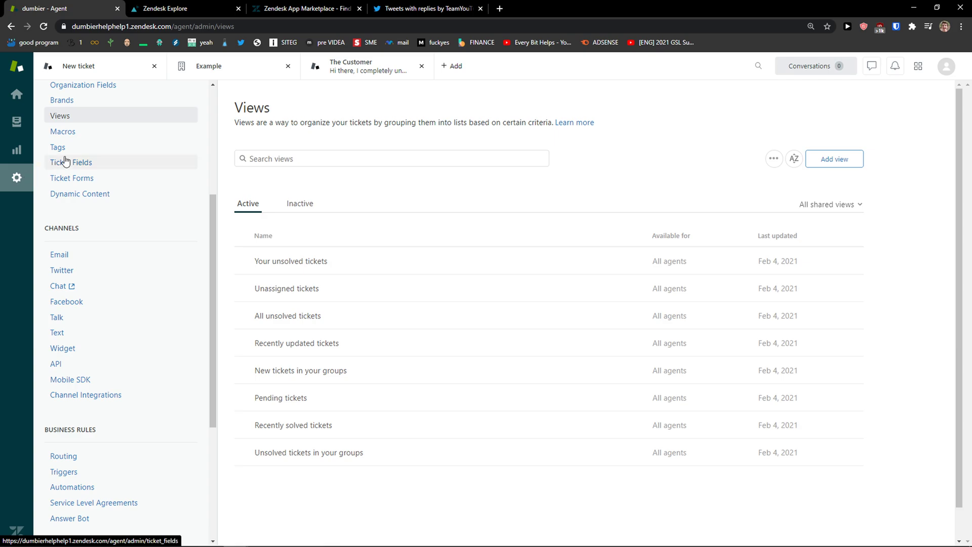
Start a new macro named 'Stay with us!' and add its description.
click(97, 134)
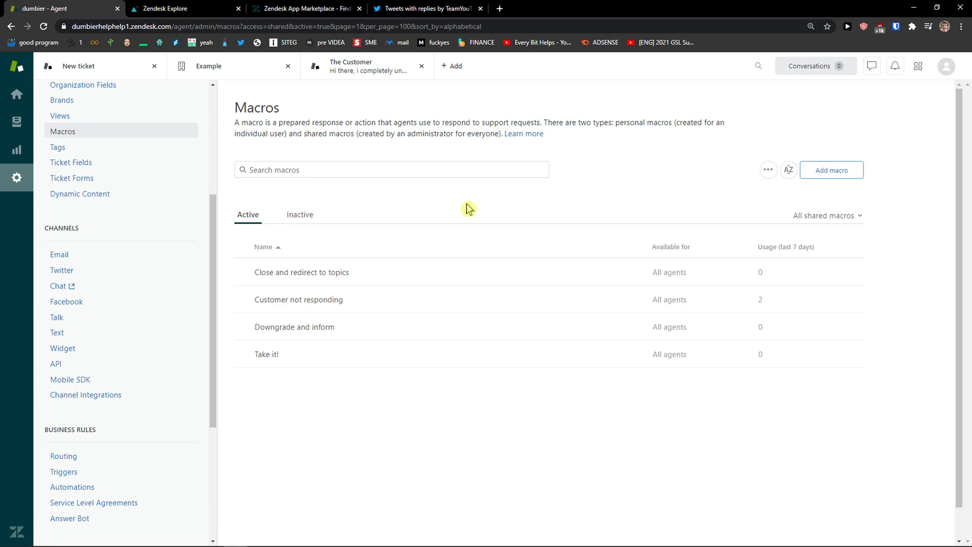
click(837, 175)
click(365, 165)
click(506, 196)
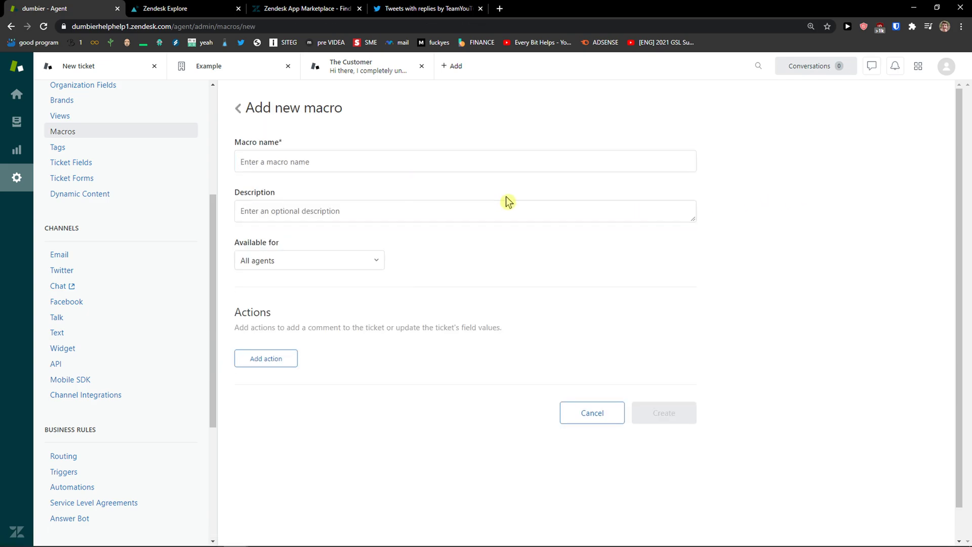
click(368, 154)
click(332, 184)
click(336, 210)
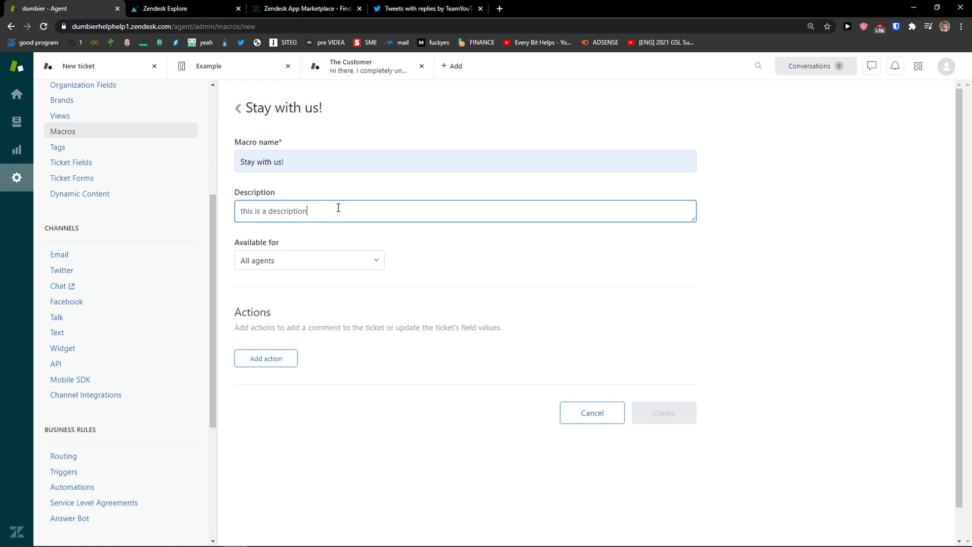
Make the macro available to Me only.
click(378, 260)
click(335, 309)
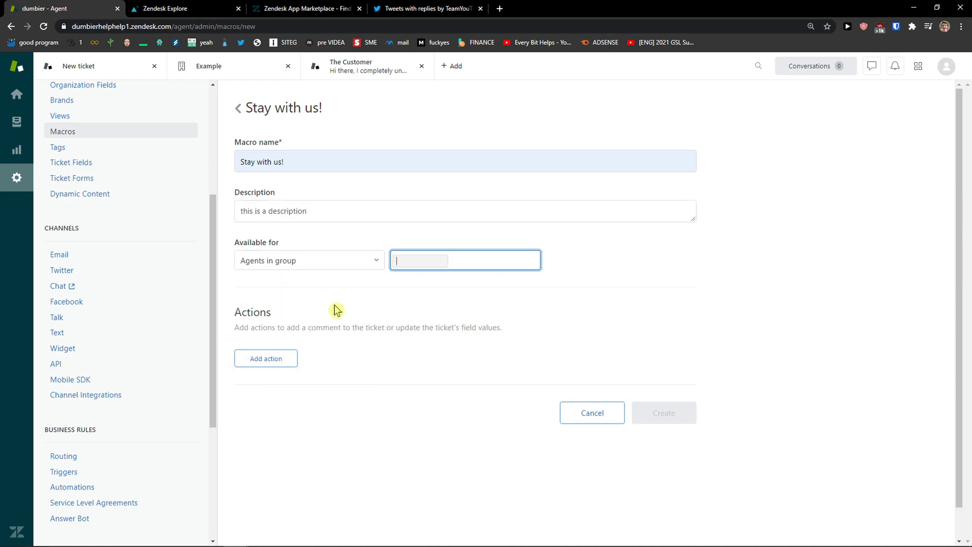
click(378, 269)
click(336, 332)
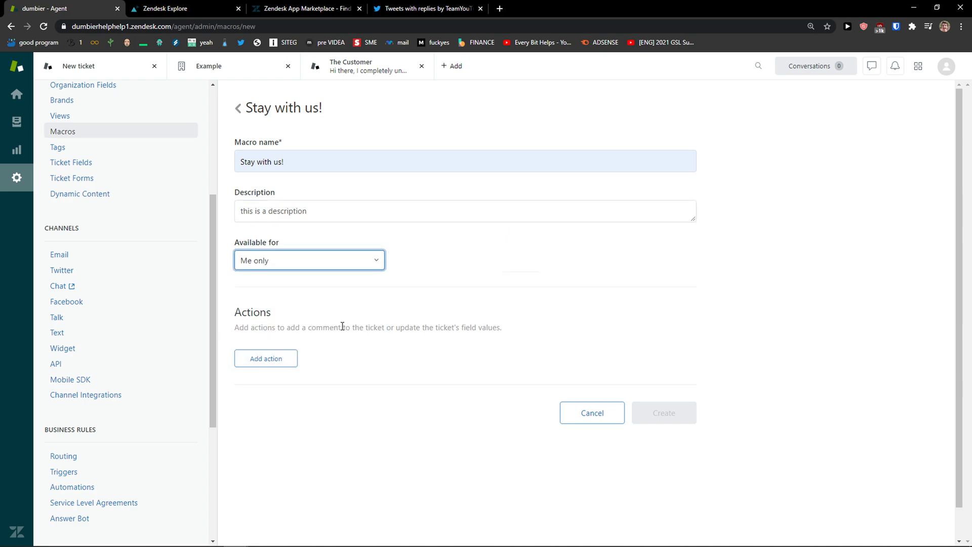
Add a macro action setting Form to Default Ticket Form.
click(288, 359)
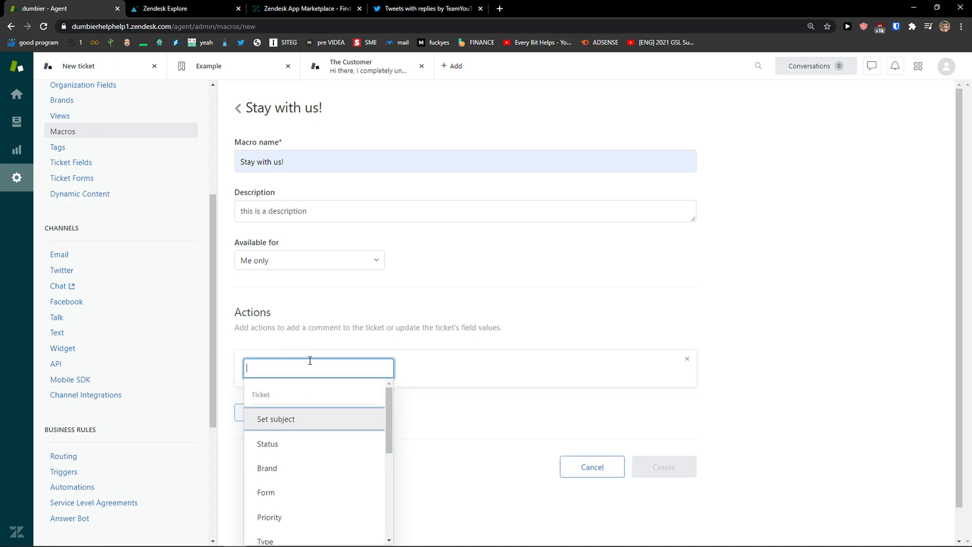
scroll(310, 441, down, 1)
scroll(353, 370, up, 1)
click(427, 334)
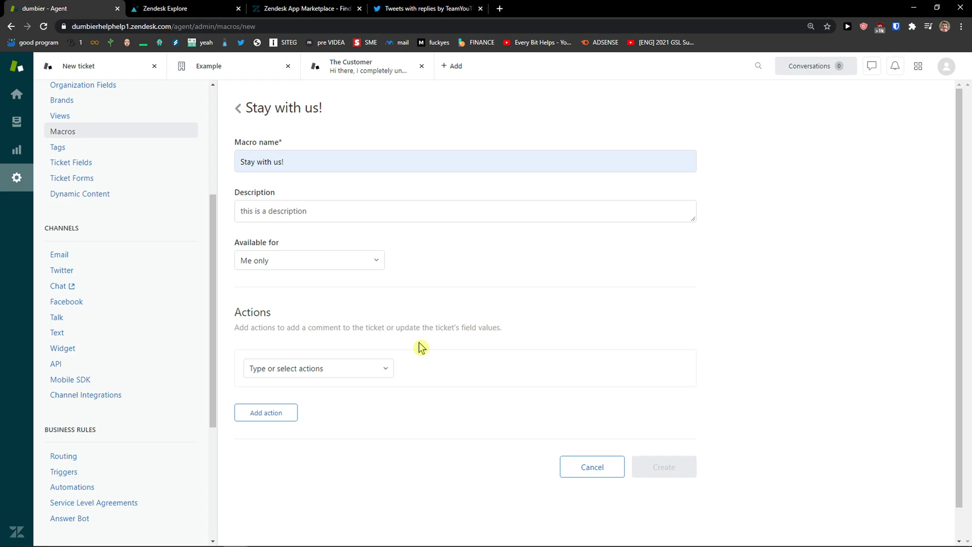
click(336, 367)
scroll(336, 448, down, 2)
click(337, 437)
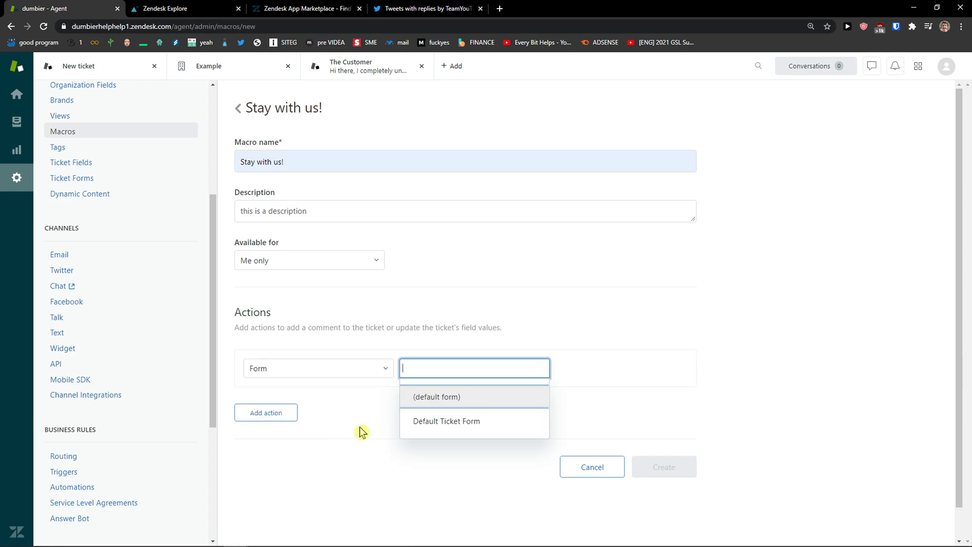
click(436, 420)
Create the macro, then go through Tags to the admin Ticket Fields list.
click(346, 365)
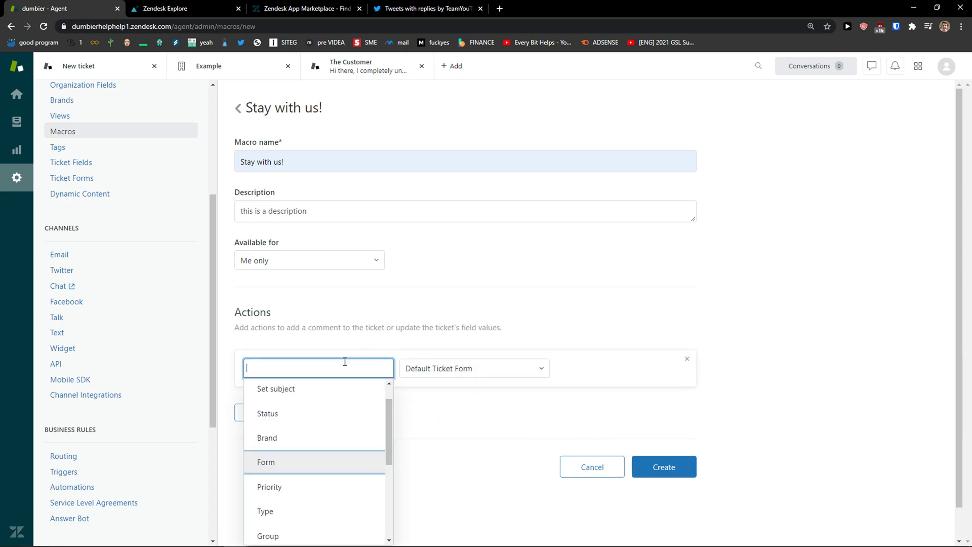
scroll(353, 427, down, 2)
scroll(343, 440, down, 3)
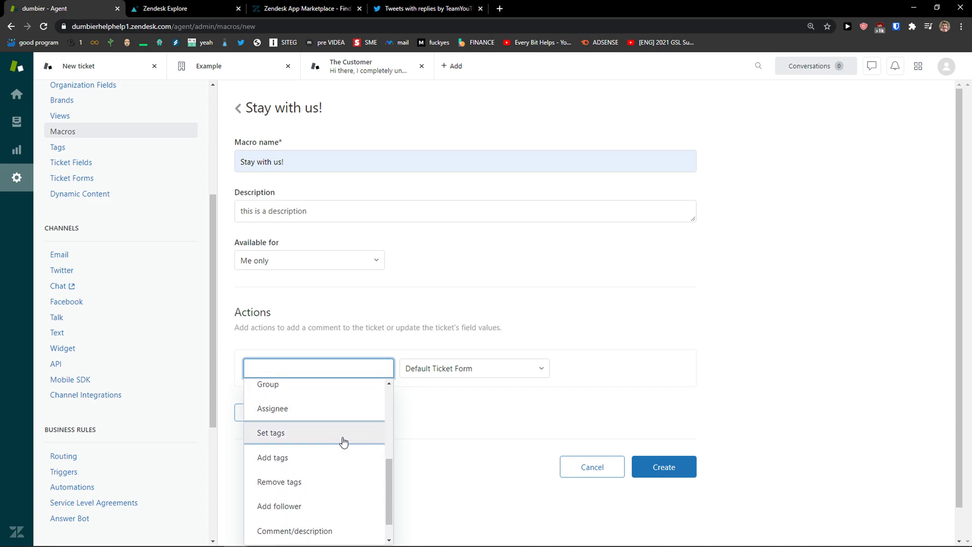
click(663, 465)
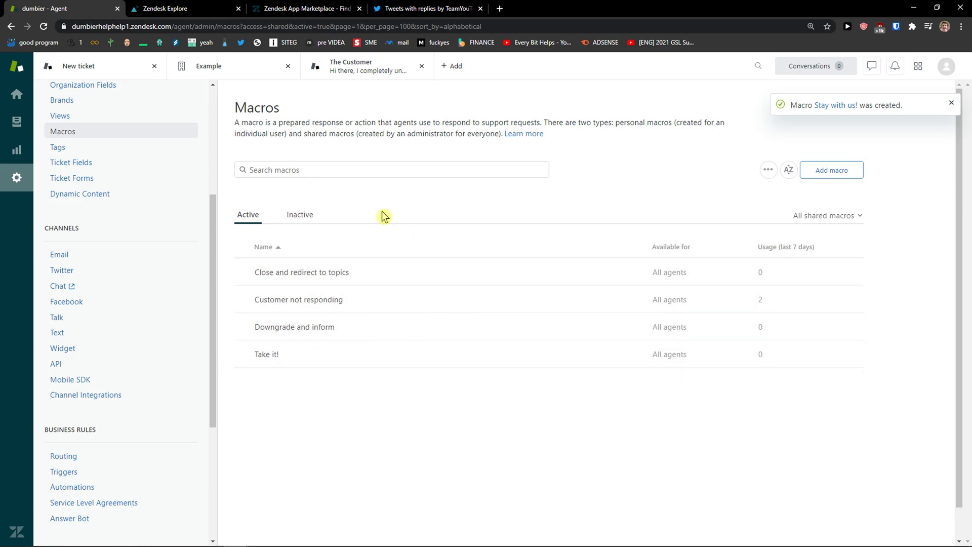
click(132, 153)
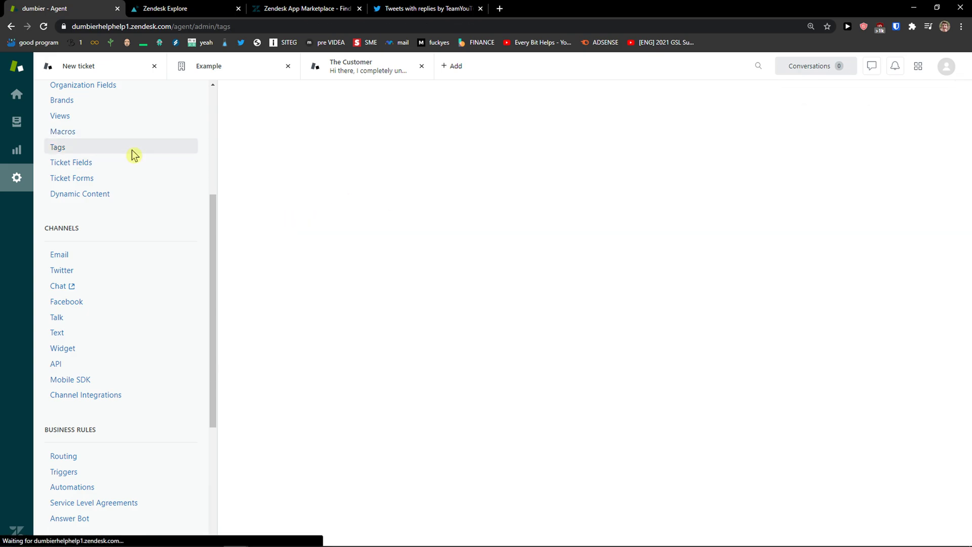
click(139, 168)
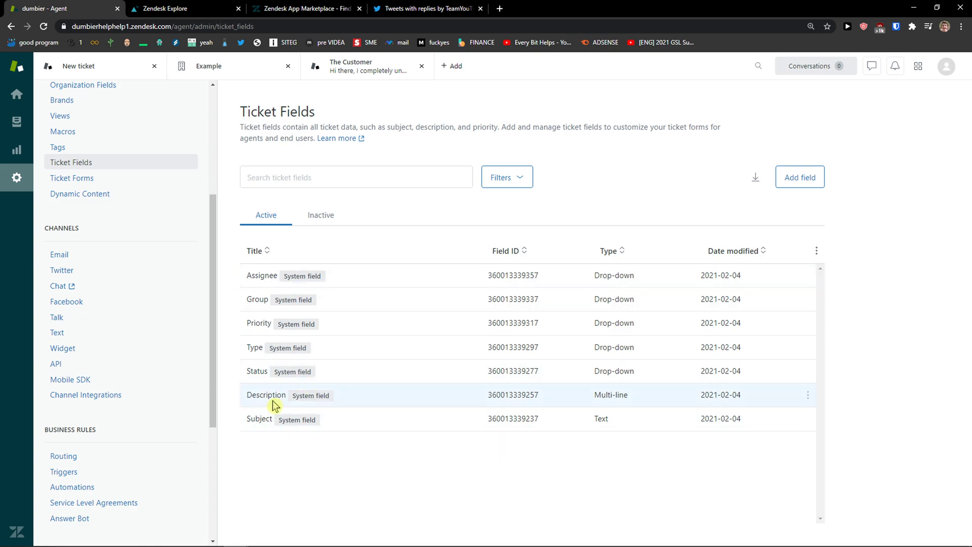
Browse the Ticket Forms, Dynamic Content and Email channel settings pages.
click(108, 180)
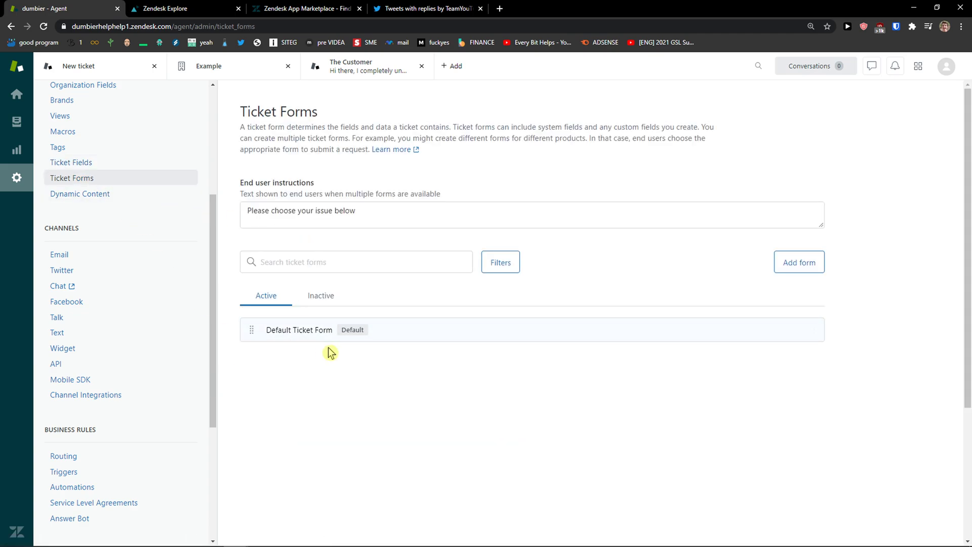
click(107, 197)
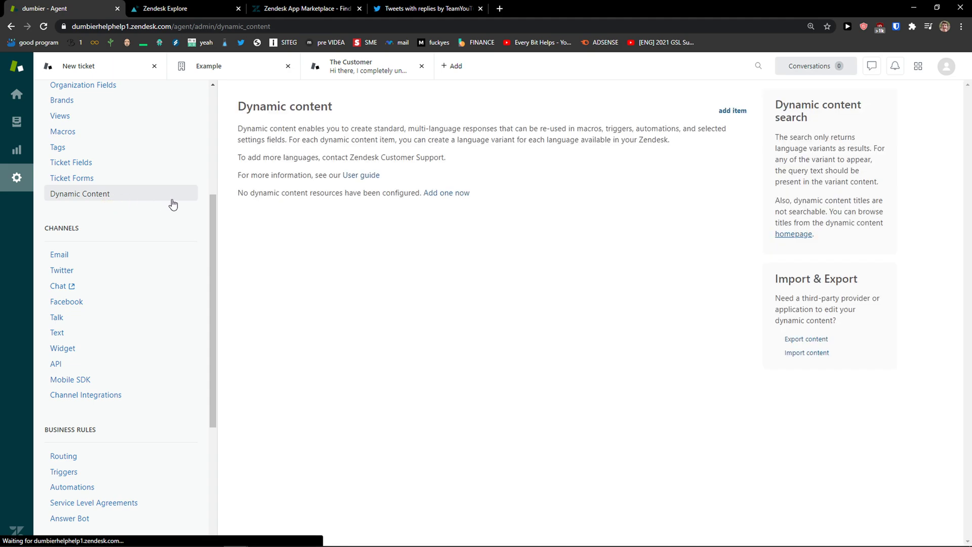
click(96, 257)
scroll(328, 242, down, 6)
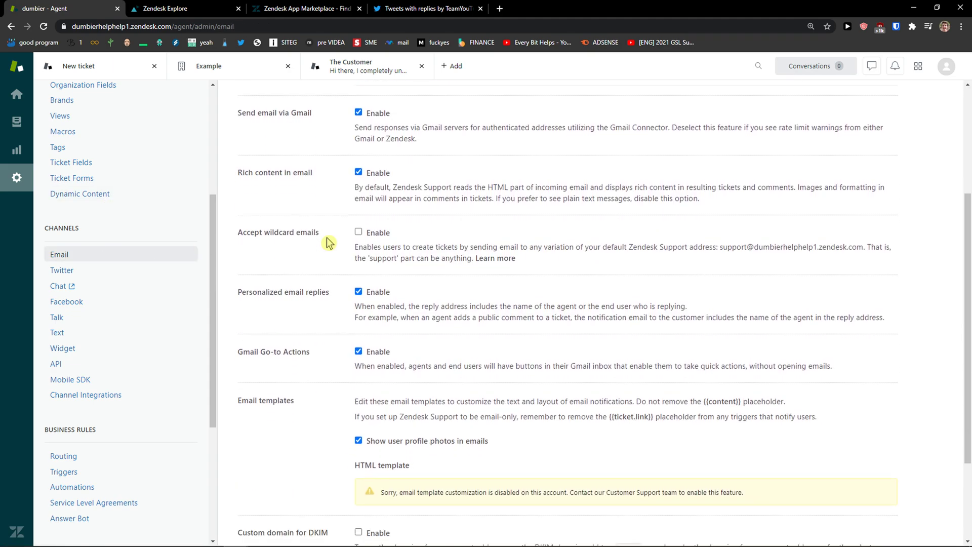
scroll(328, 242, up, 6)
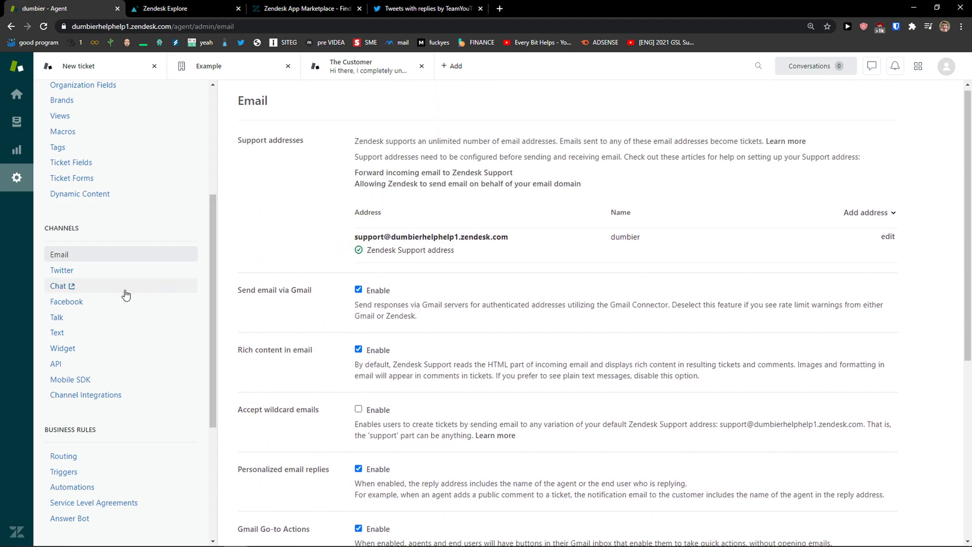
View the Twitter channel settings, then open and close Zendesk Chat's new tab.
click(114, 269)
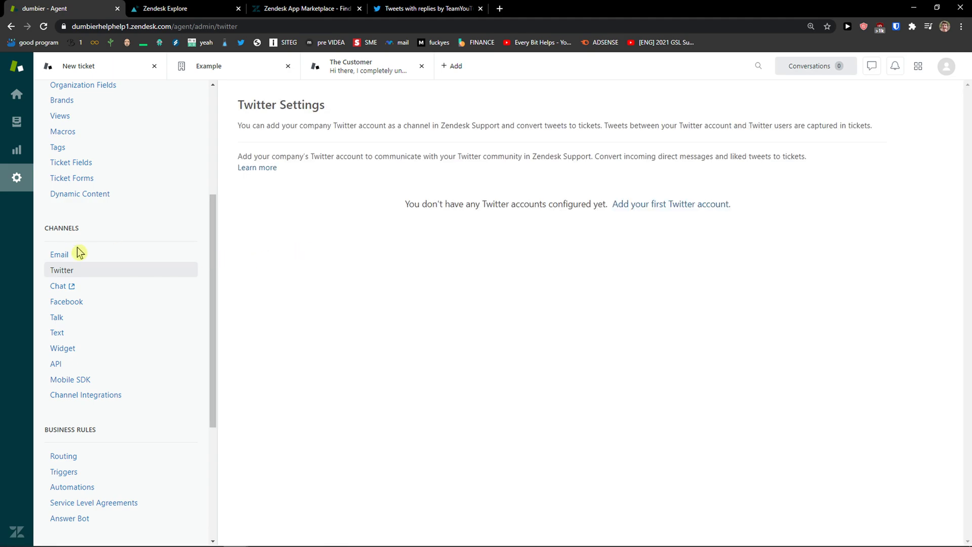
click(147, 289)
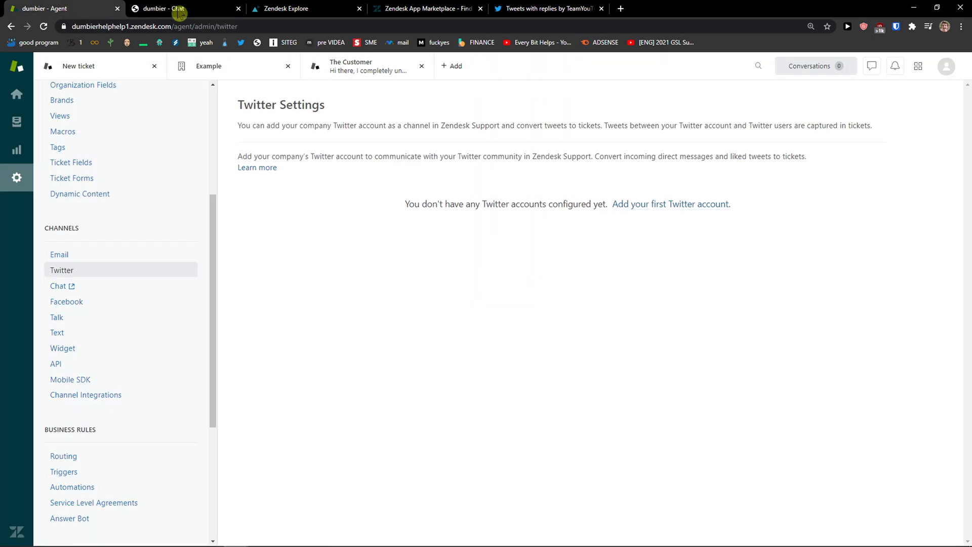
click(178, 12)
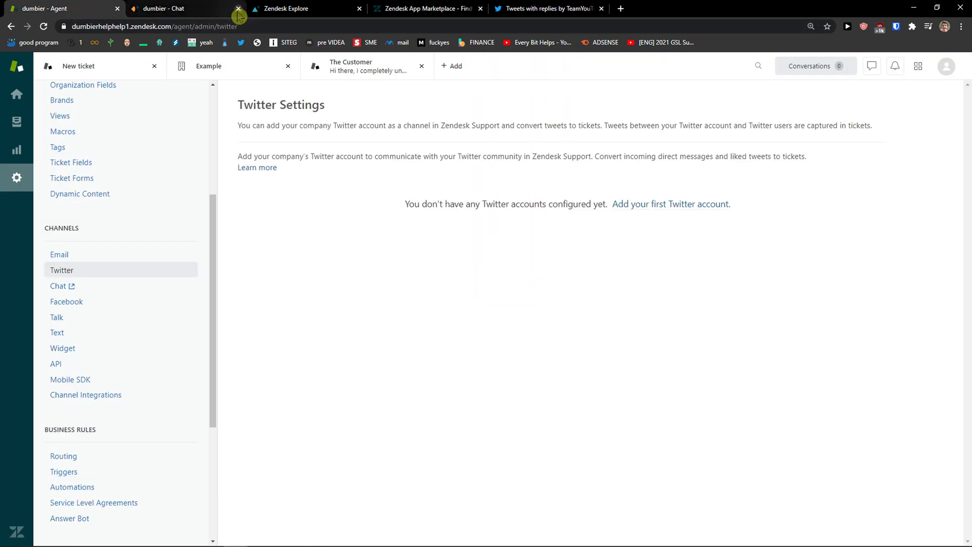
click(535, 83)
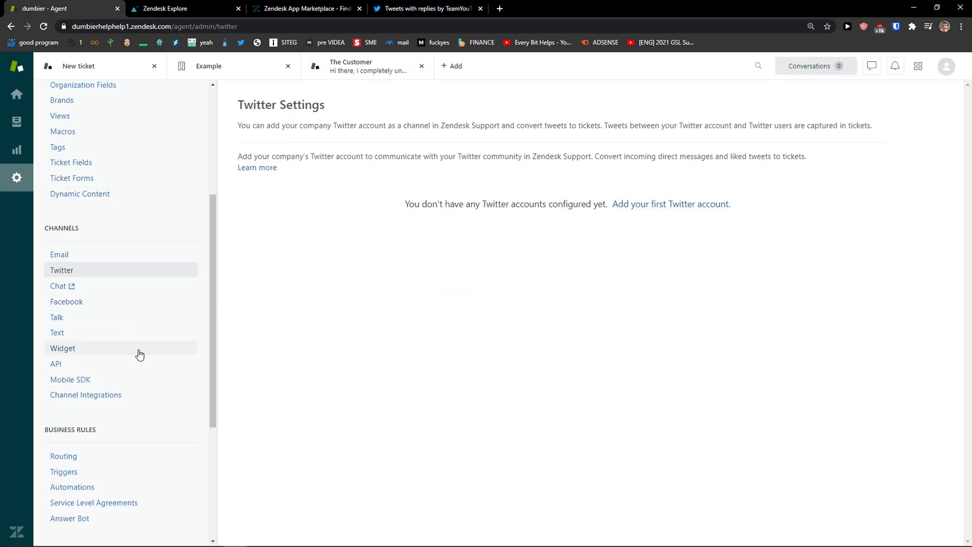
scroll(141, 367, down, 2)
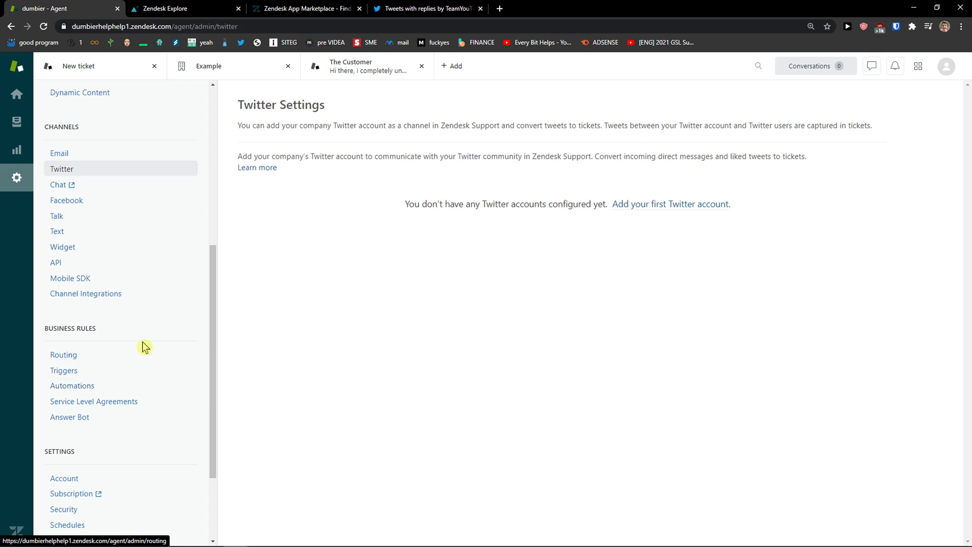
scroll(130, 352, down, 1)
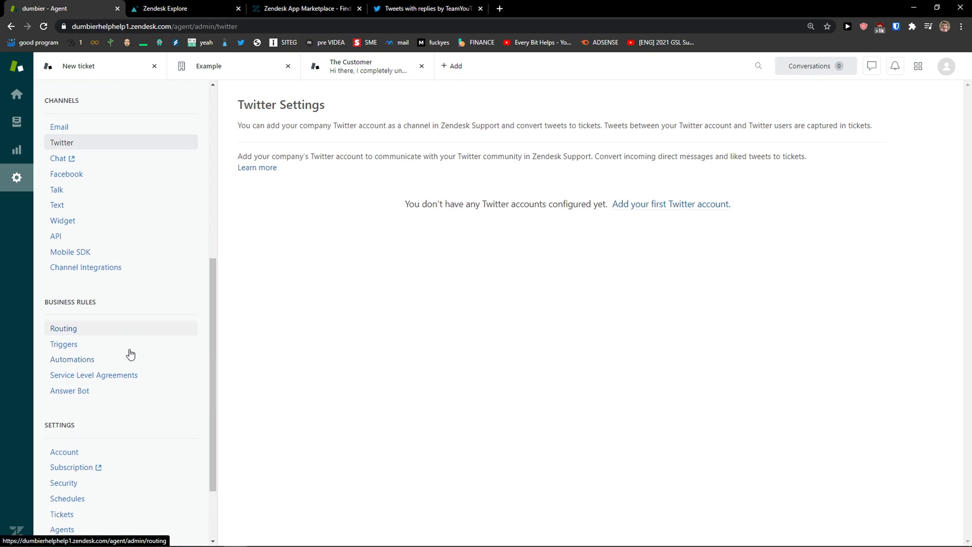
Look over the Automations page and the Answer Bot page's heading and feature descriptions.
click(139, 338)
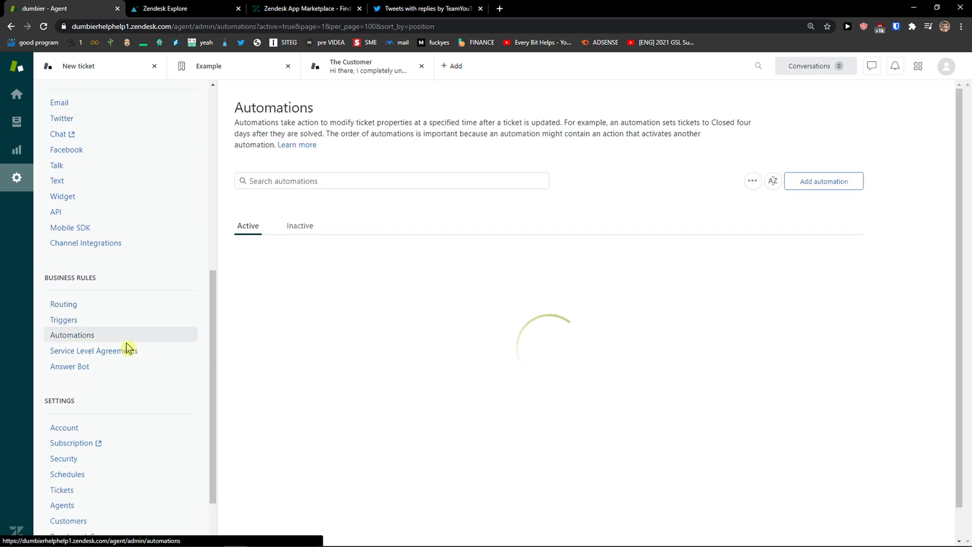
scroll(329, 383, down, 2)
scroll(334, 382, up, 1)
click(132, 370)
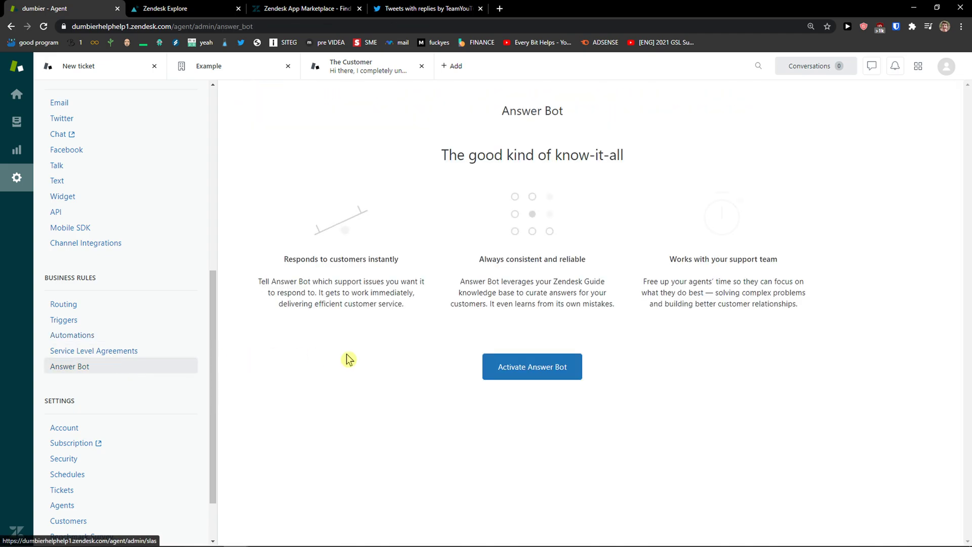
drag(459, 172, 568, 178)
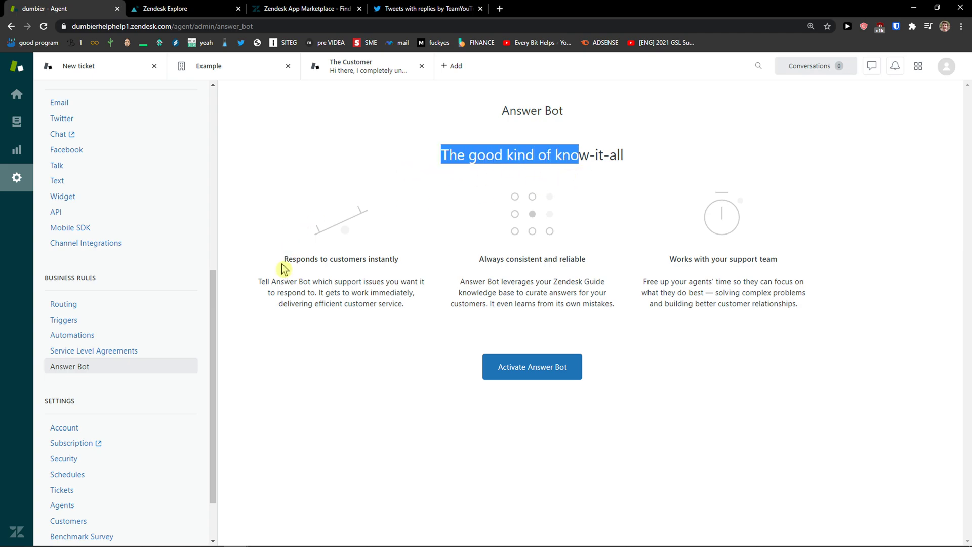
drag(283, 268, 821, 276)
click(464, 264)
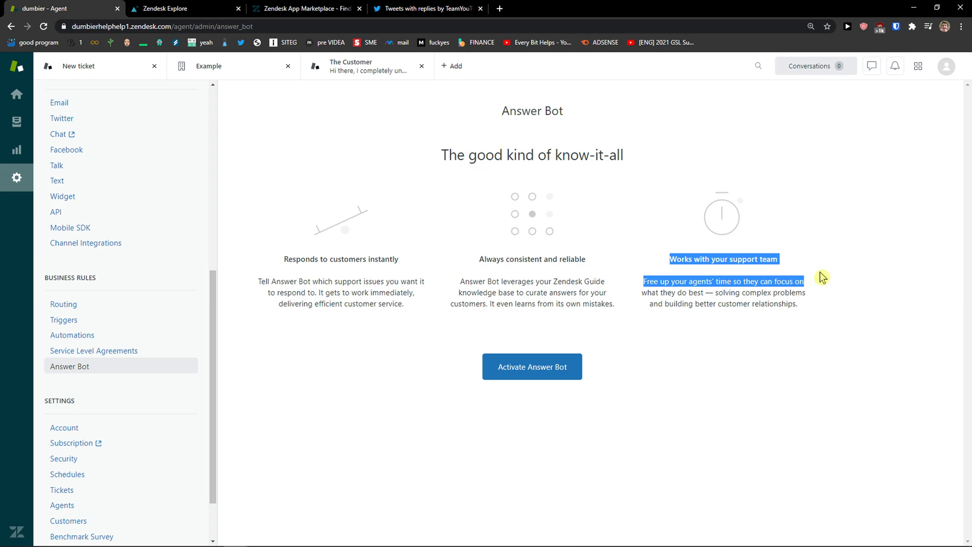
scroll(142, 344, down, 1)
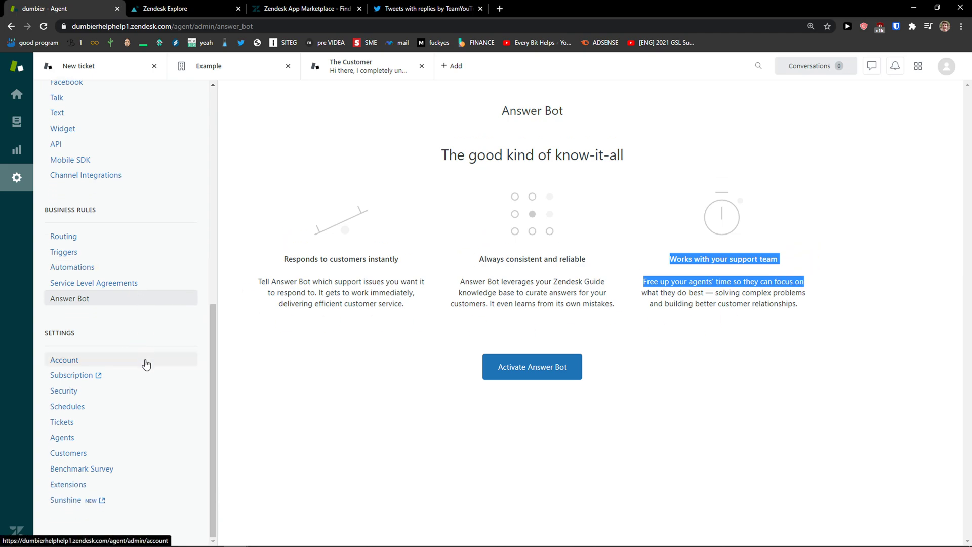
Scroll through the Account and Agents admin settings pages.
click(148, 364)
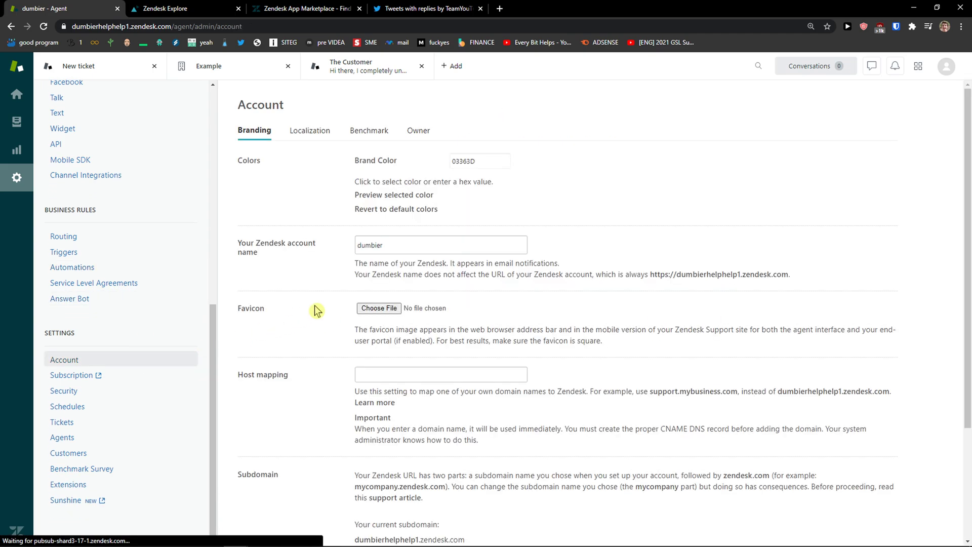
scroll(314, 309, down, 3)
scroll(315, 310, up, 2)
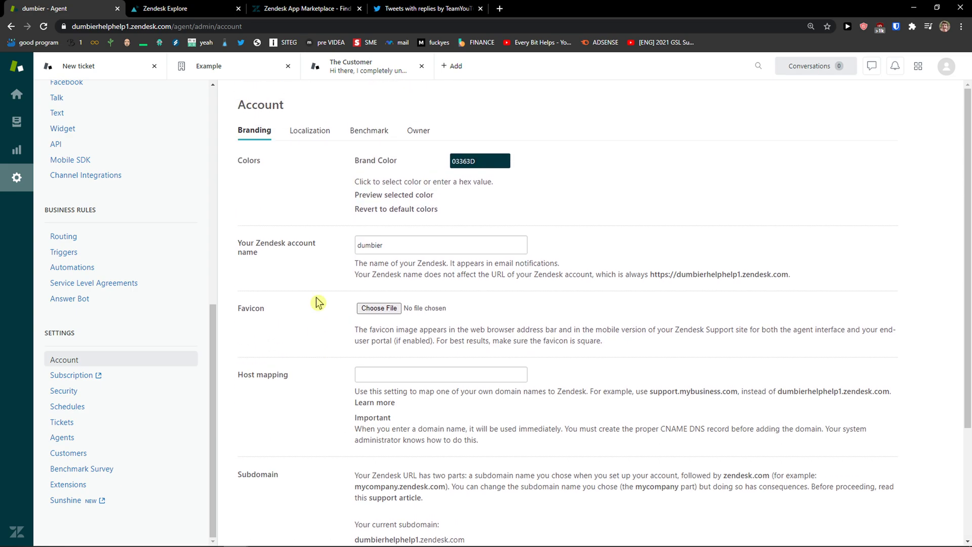
scroll(334, 289, down, 3)
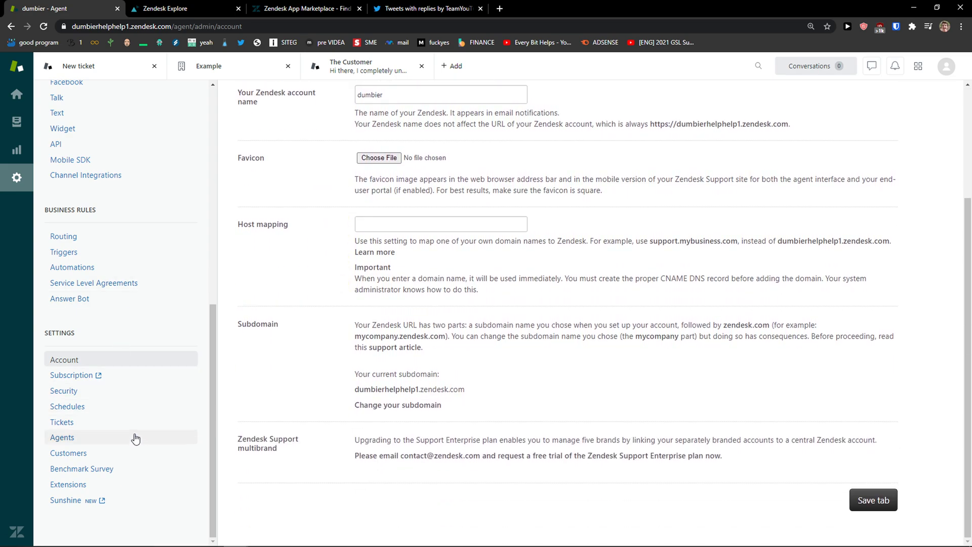
click(135, 439)
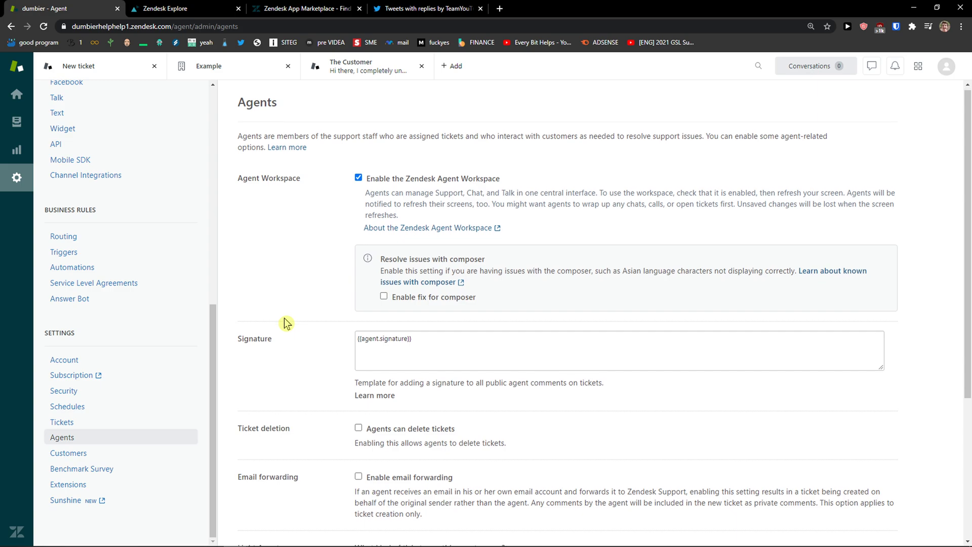
scroll(284, 318, down, 4)
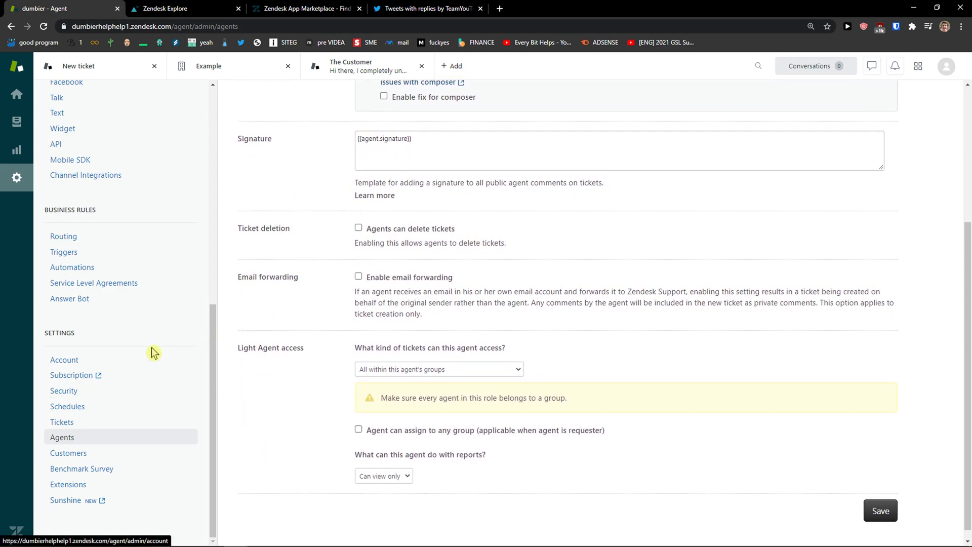
scroll(152, 304, up, 2)
scroll(152, 289, down, 2)
Open Sample ticket: Meet the ticket and go to the Example organization's page.
click(17, 122)
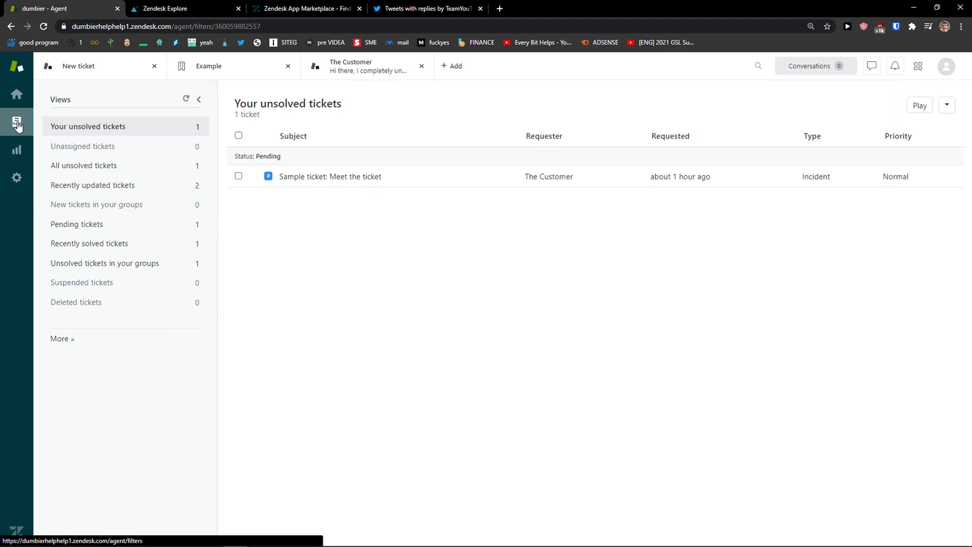
click(326, 177)
click(60, 95)
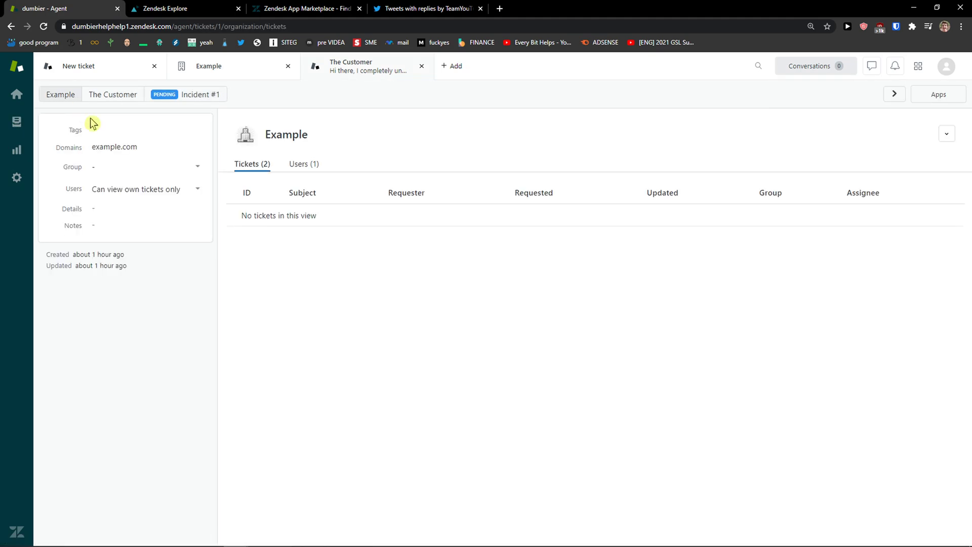
click(115, 147)
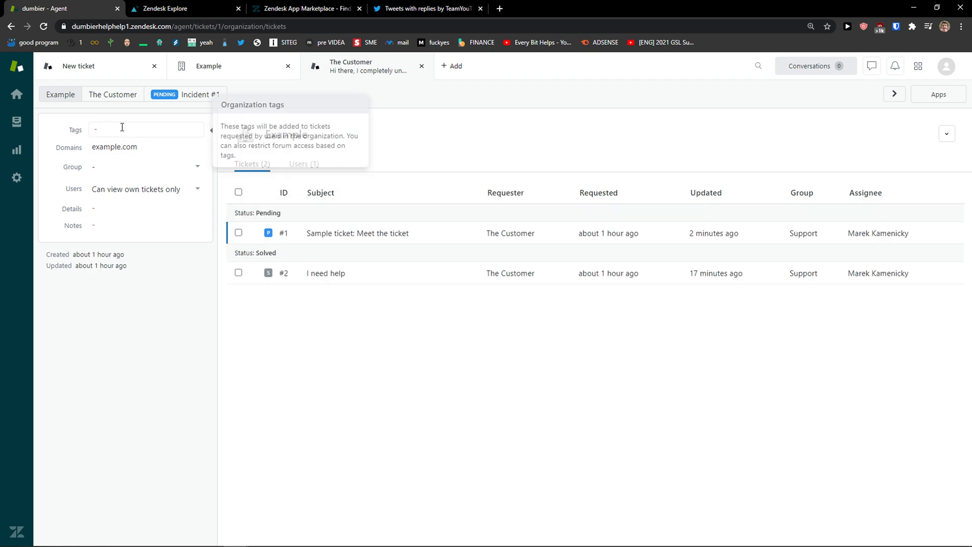
Rename the organization to Company, then return to The Customer's ticket and profile.
click(278, 138)
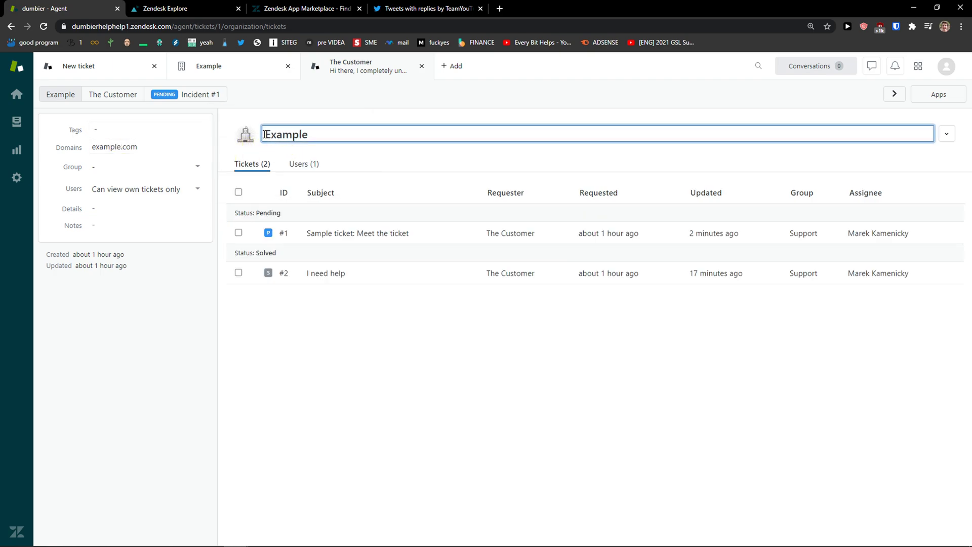
text(Company)
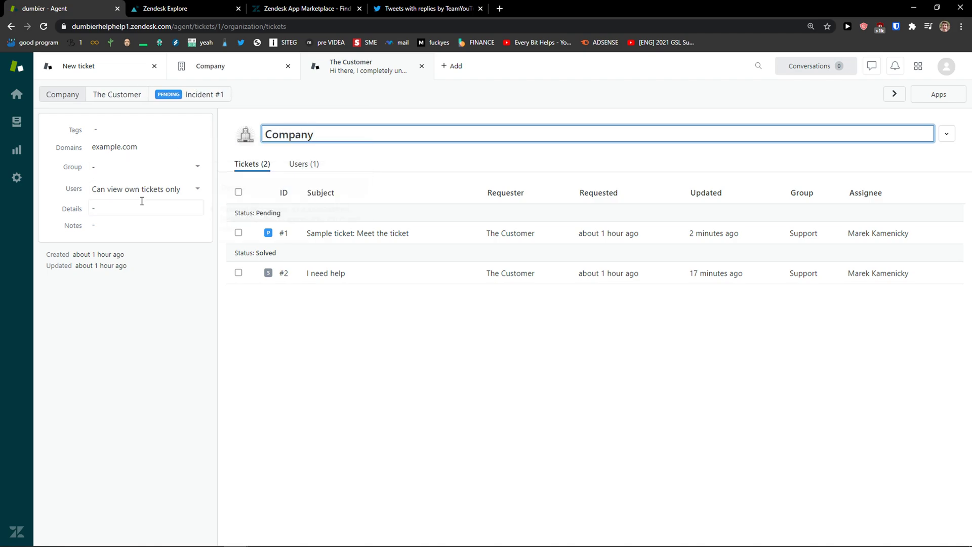
key(Return)
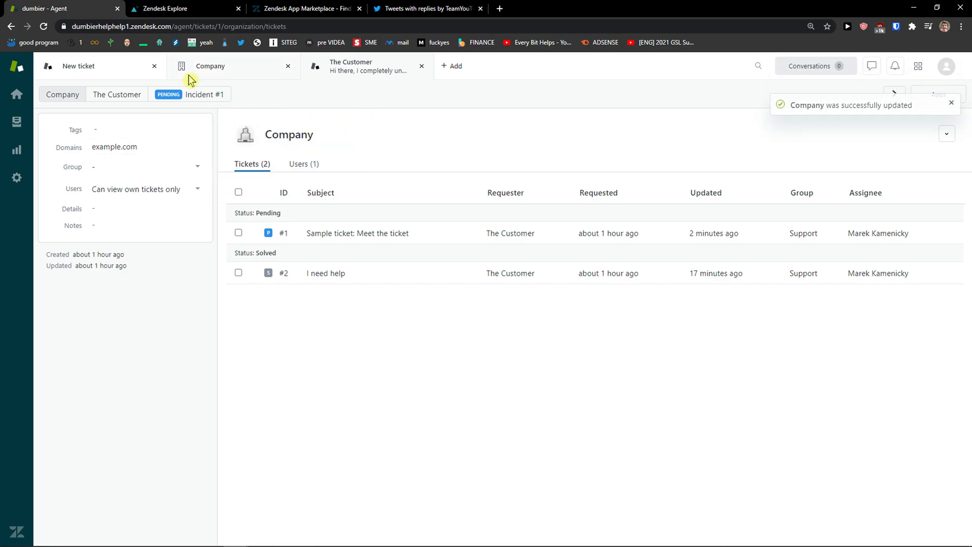
click(228, 66)
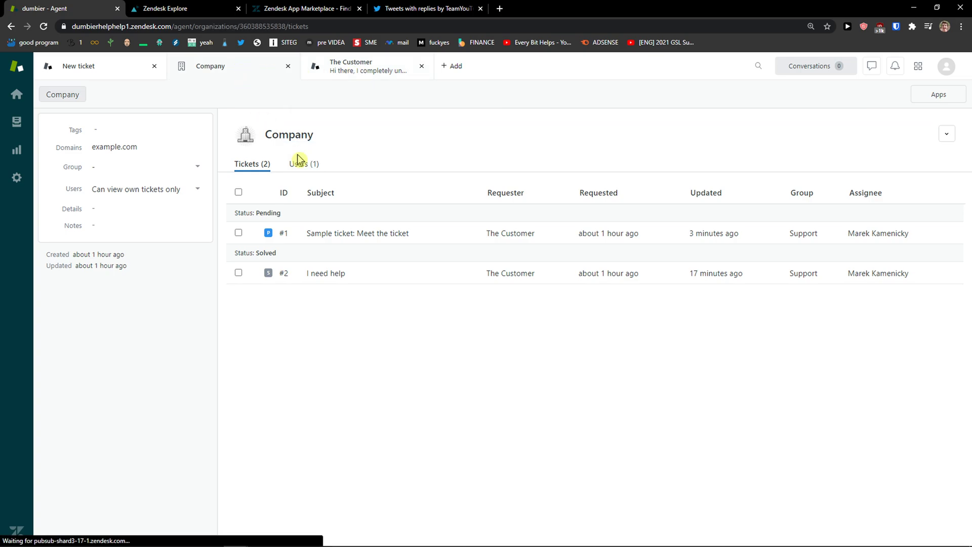
click(349, 69)
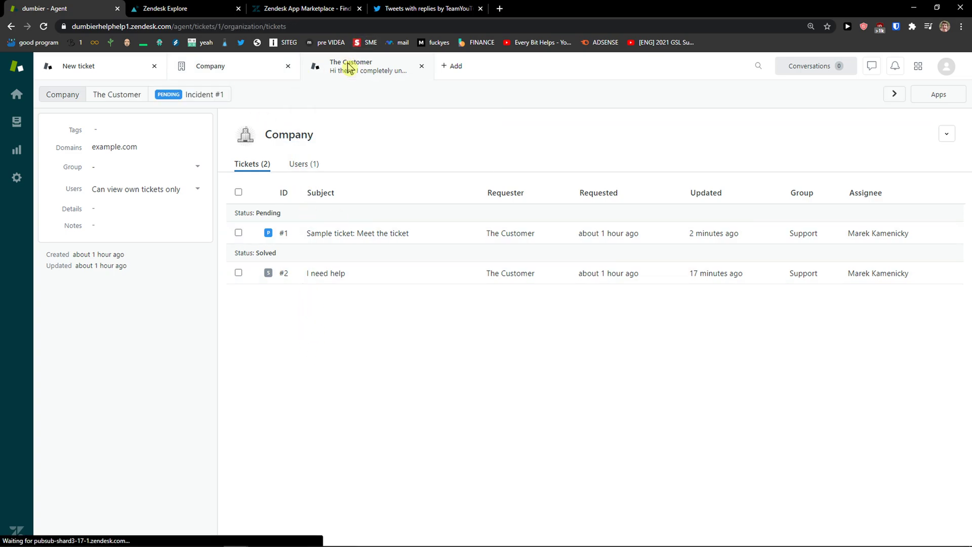
click(136, 96)
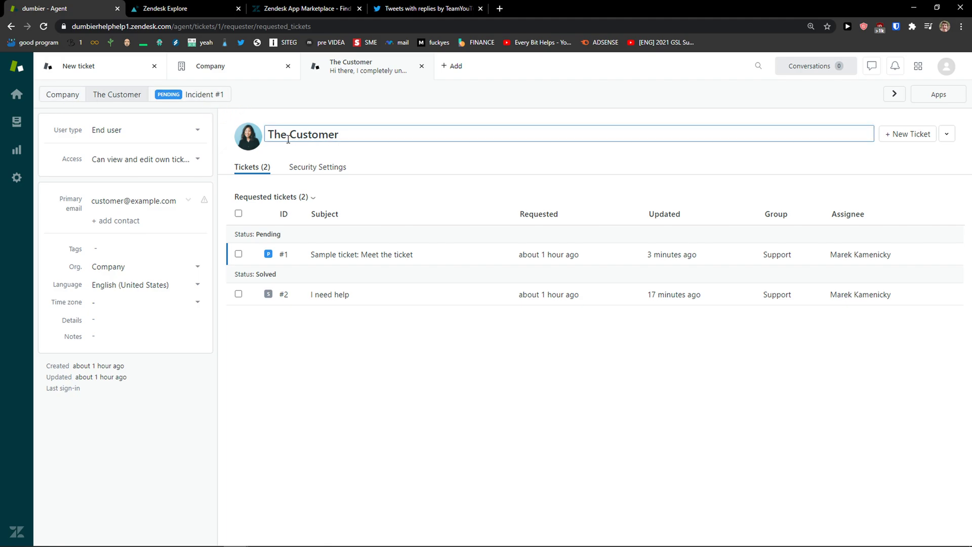
On Incident #1, check the Submit choices, then browse app suggestions like Mailchimp Activity.
click(220, 95)
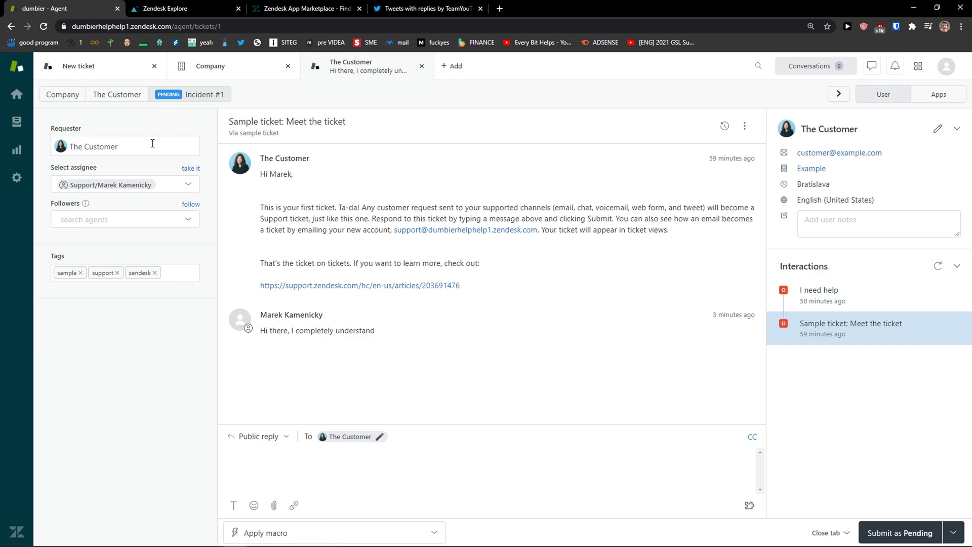
click(953, 533)
click(861, 404)
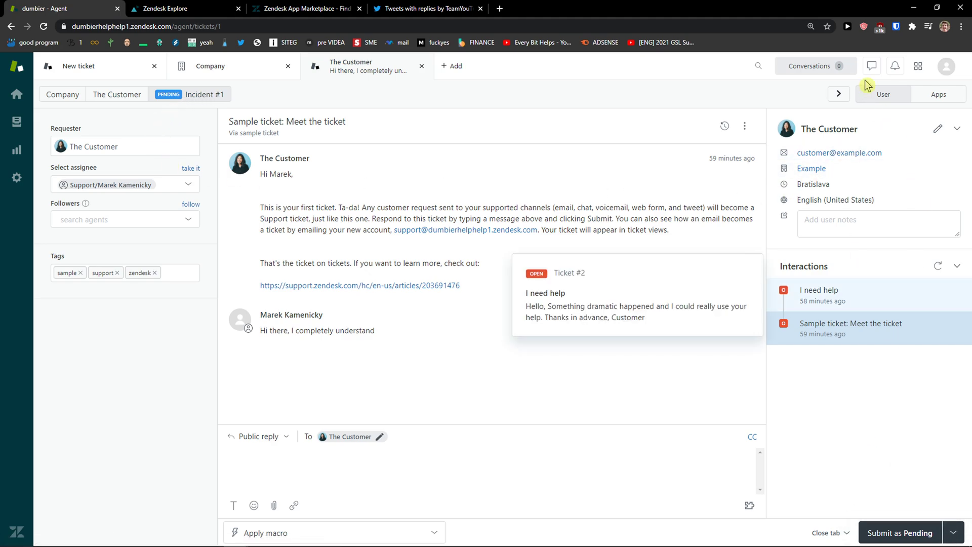
click(938, 95)
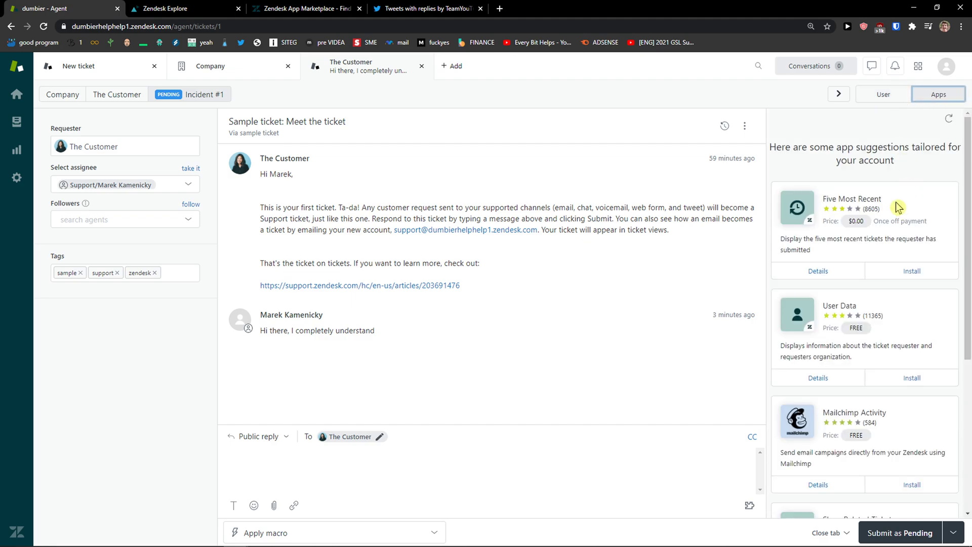
scroll(889, 208, down, 2)
scroll(889, 209, up, 1)
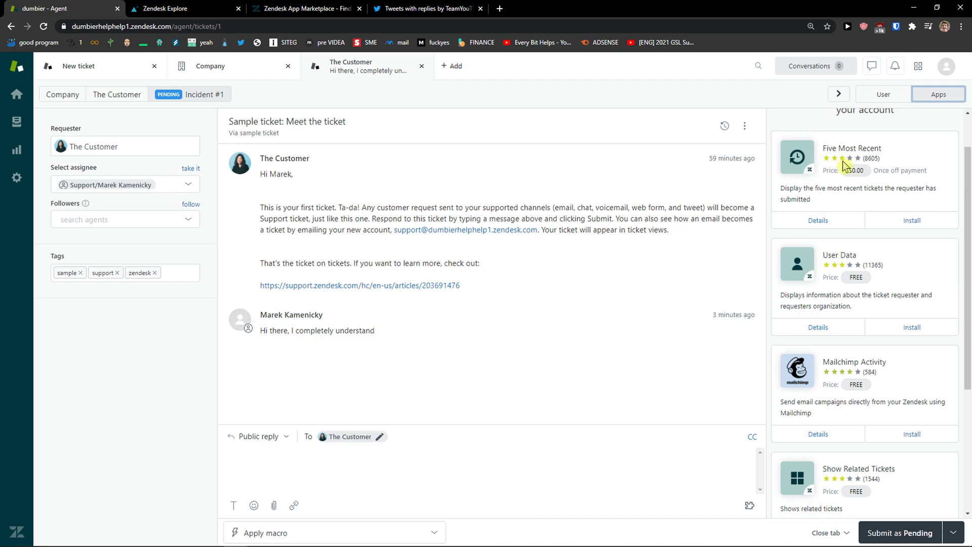
scroll(870, 215, down, 1)
scroll(870, 215, down, 3)
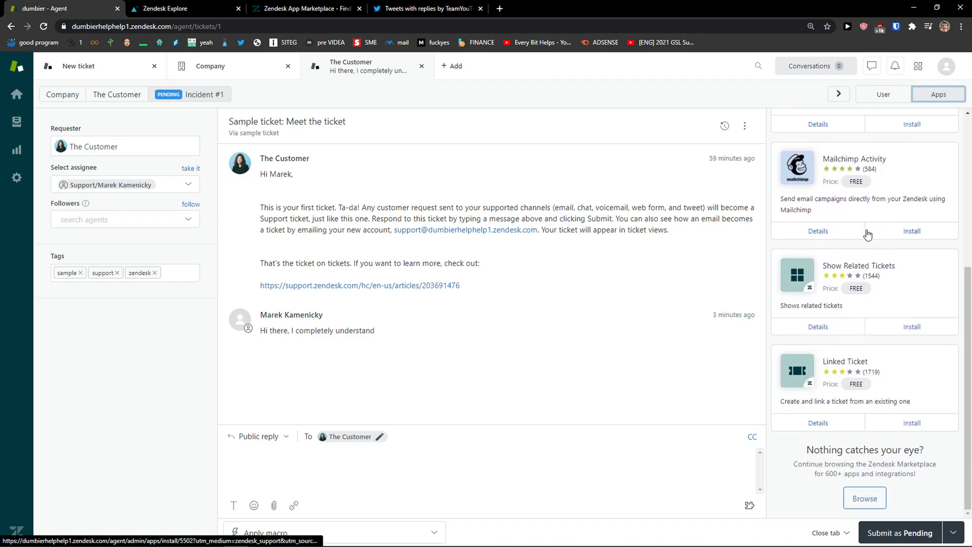
scroll(881, 269, up, 2)
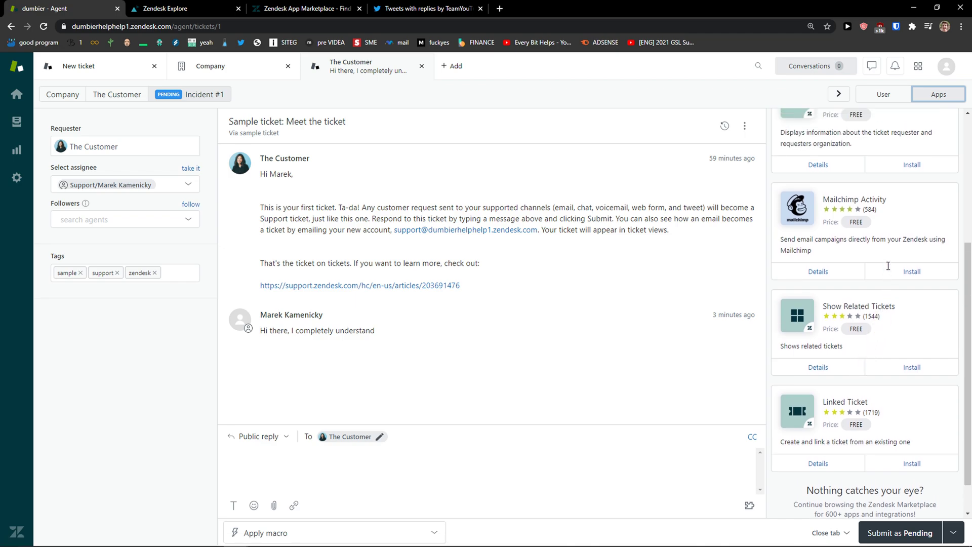
scroll(886, 271, up, 3)
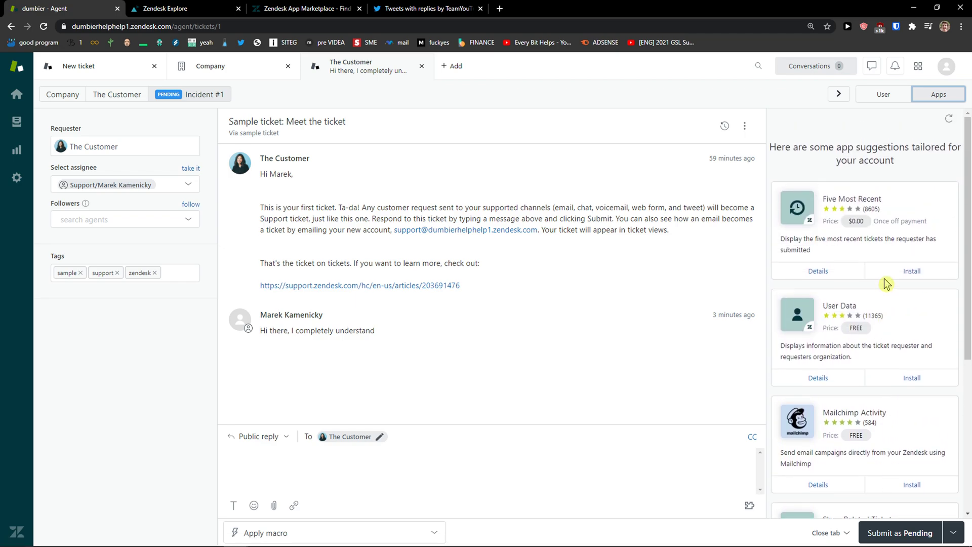